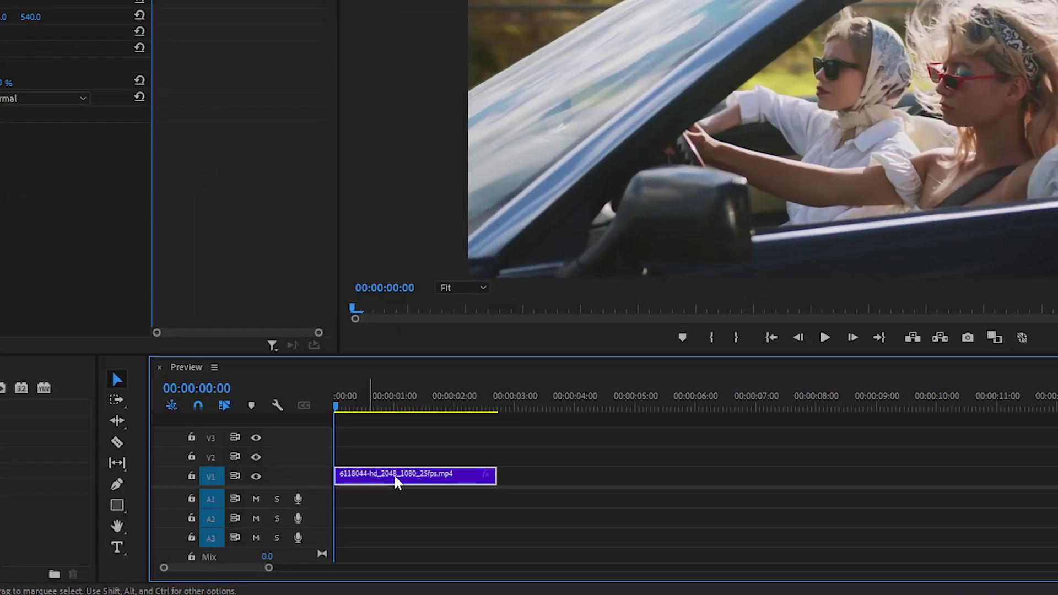
Alt-drag the car clip from V1 onto V2 to stack a duplicate above it.
{"action": "left_click_drag", "start_coordinate": [395, 478], "coordinate": [361, 438]}
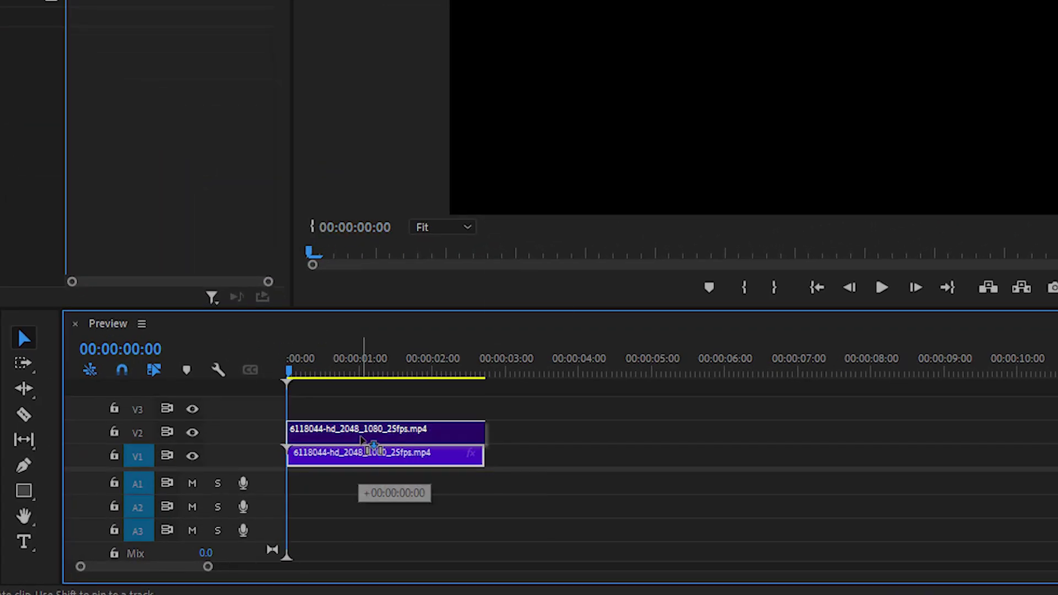
{"action": "key", "text": "alt"}
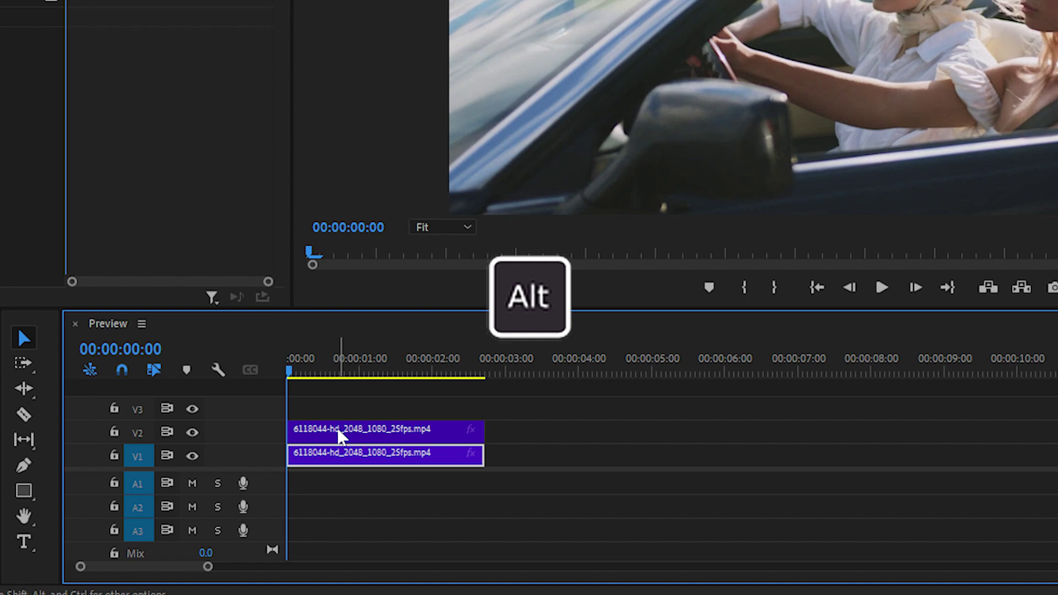
Set the V2 car clip's Opacity blend mode to Screen in Effect Controls.
{"action": "left_click", "coordinate": [372, 436]}
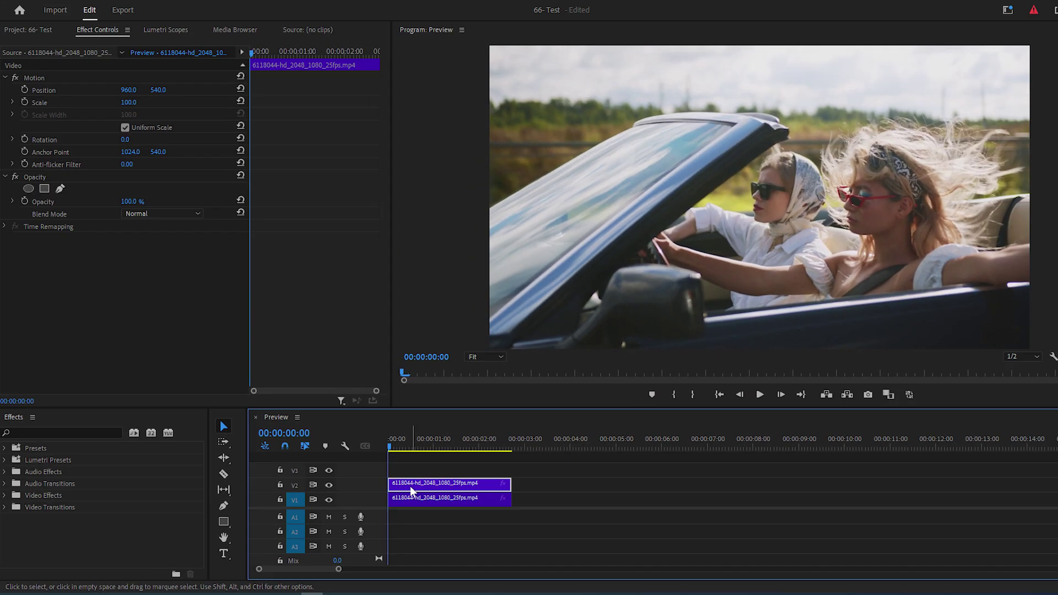
{"action": "left_click", "coordinate": [99, 31]}
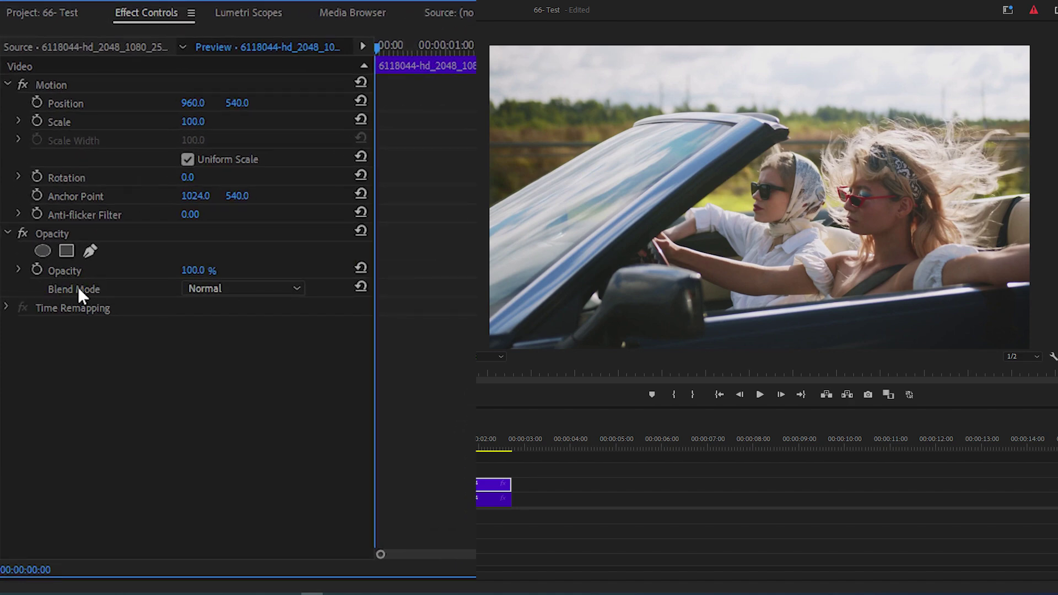
{"action": "left_click", "coordinate": [283, 288]}
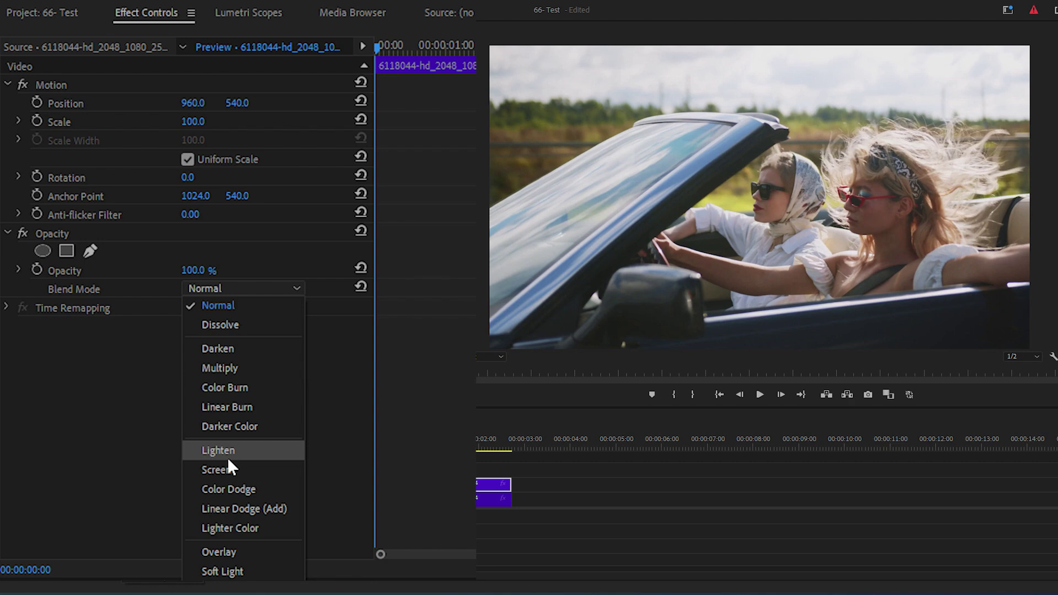
{"action": "key", "text": "Escape"}
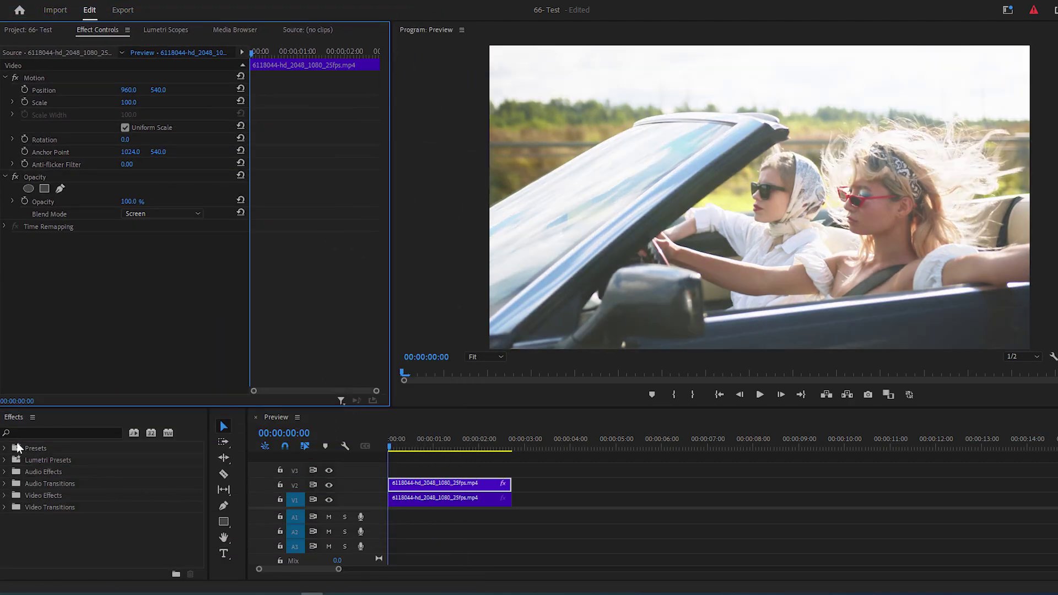
Search for and apply the Extract and Find Edges effects to the V2 clip.
{"action": "left_click", "coordinate": [43, 433]}
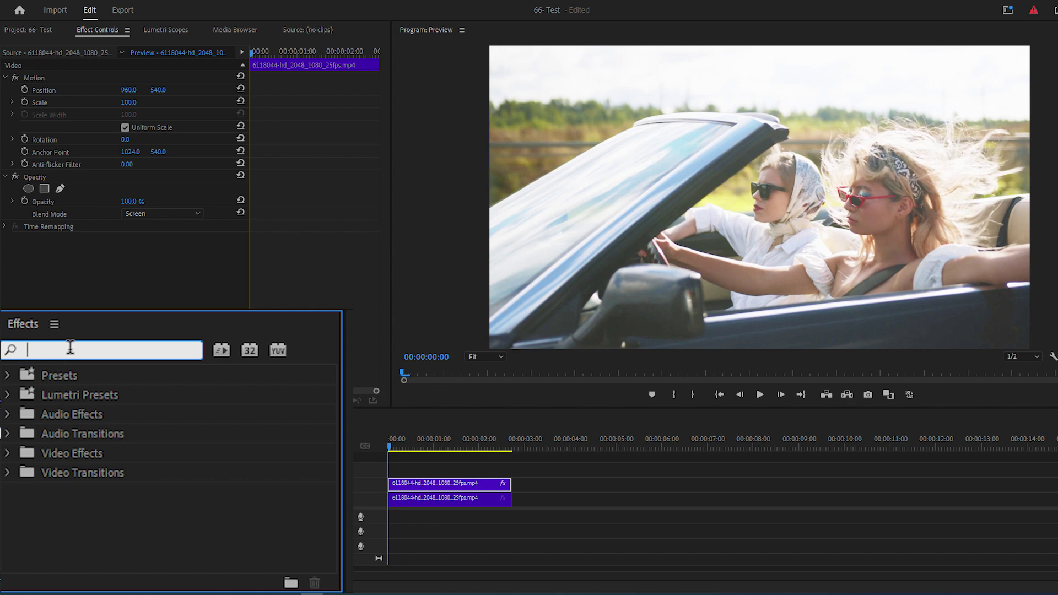
{"action": "type", "text": "extr"}
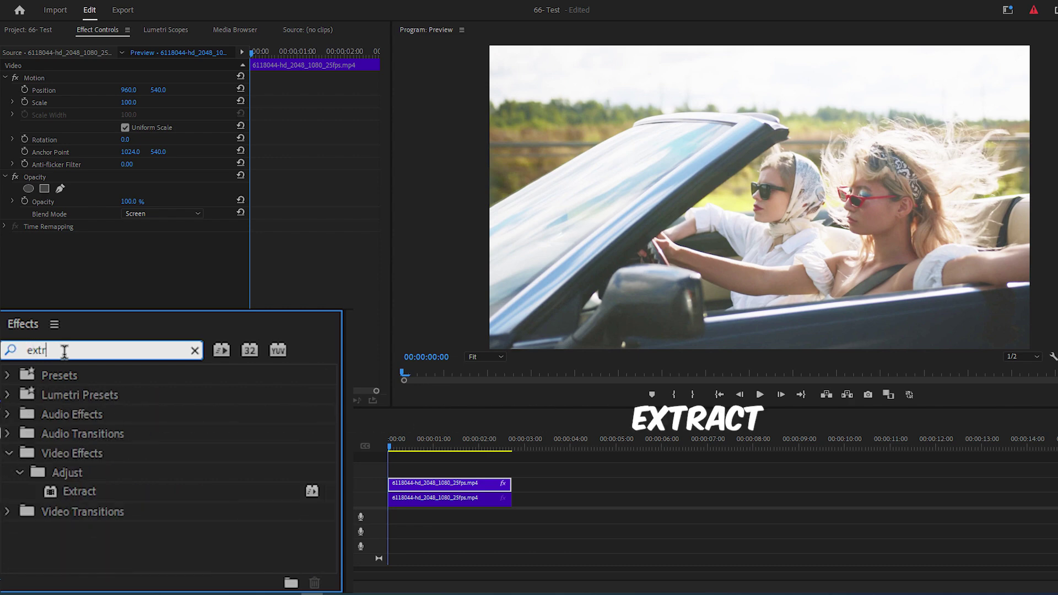
{"action": "left_click_drag", "start_coordinate": [77, 491], "coordinate": [420, 483]}
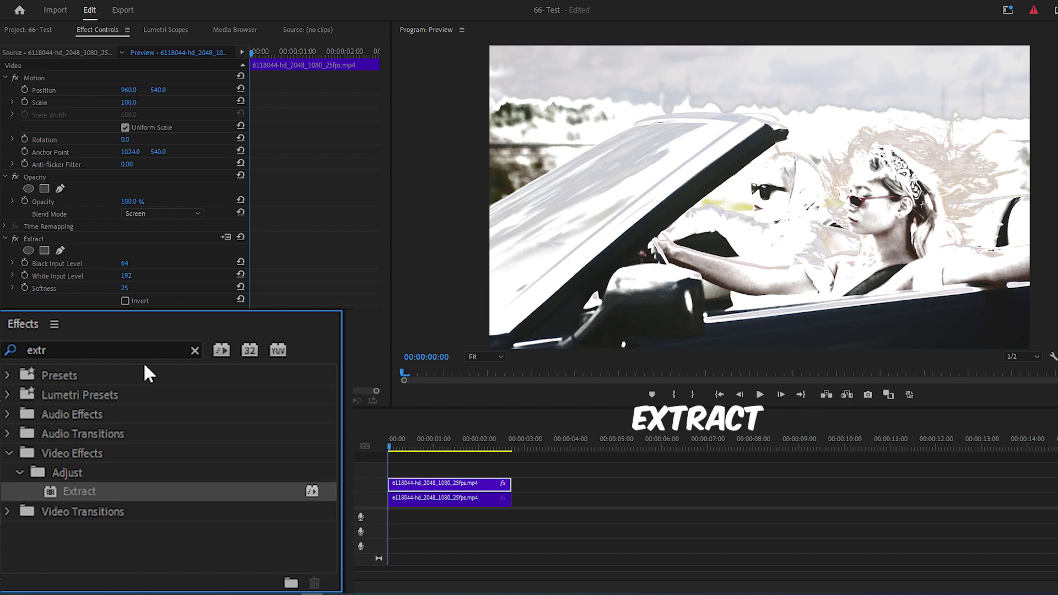
{"action": "left_click", "coordinate": [113, 352]}
{"action": "type", "text": "fi"}
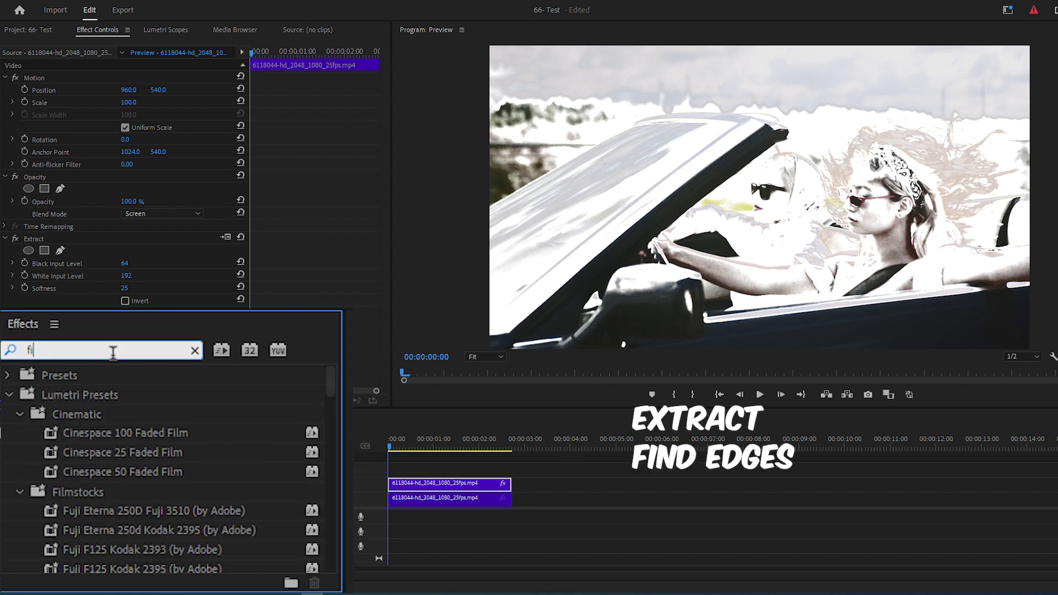
{"action": "type", "text": "nd e"}
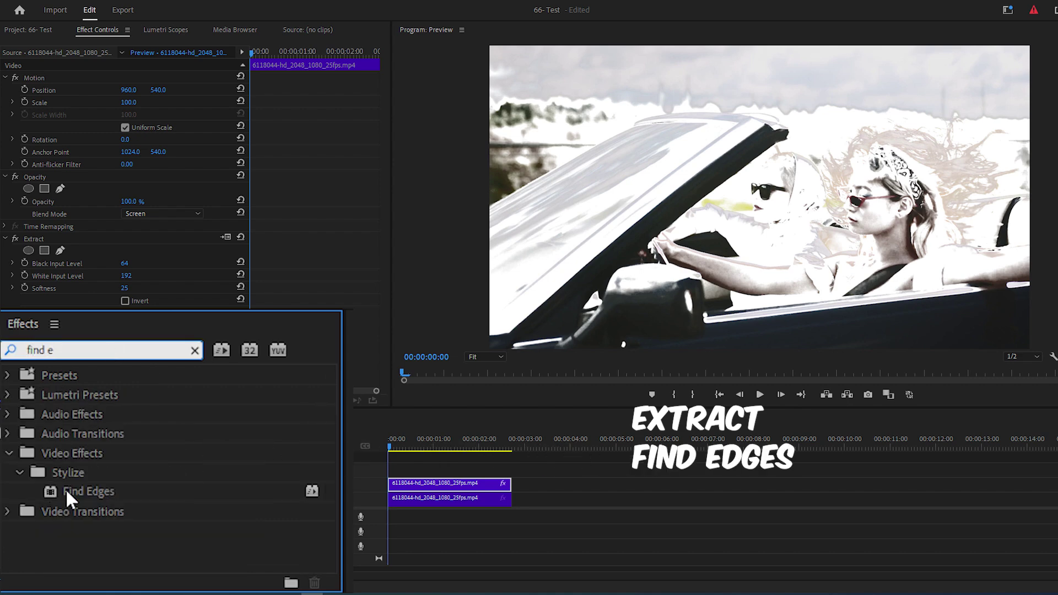
{"action": "left_click_drag", "start_coordinate": [69, 496], "coordinate": [453, 485]}
Search for Tint, then apply Turbulent Displace and VR Glow to the V2 clip.
{"action": "left_click", "coordinate": [95, 343]}
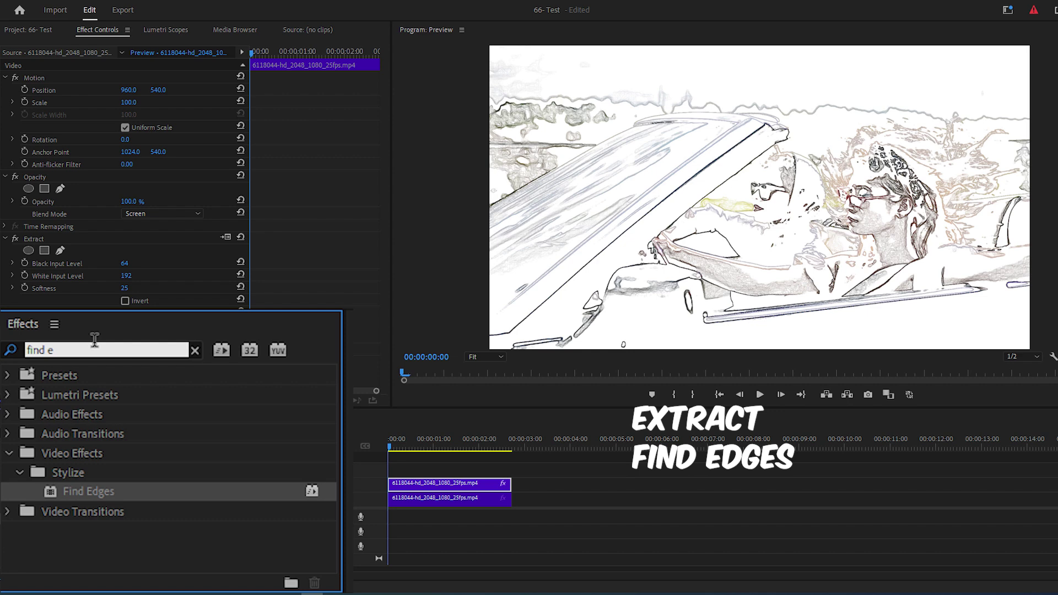
{"action": "type", "text": "tin"}
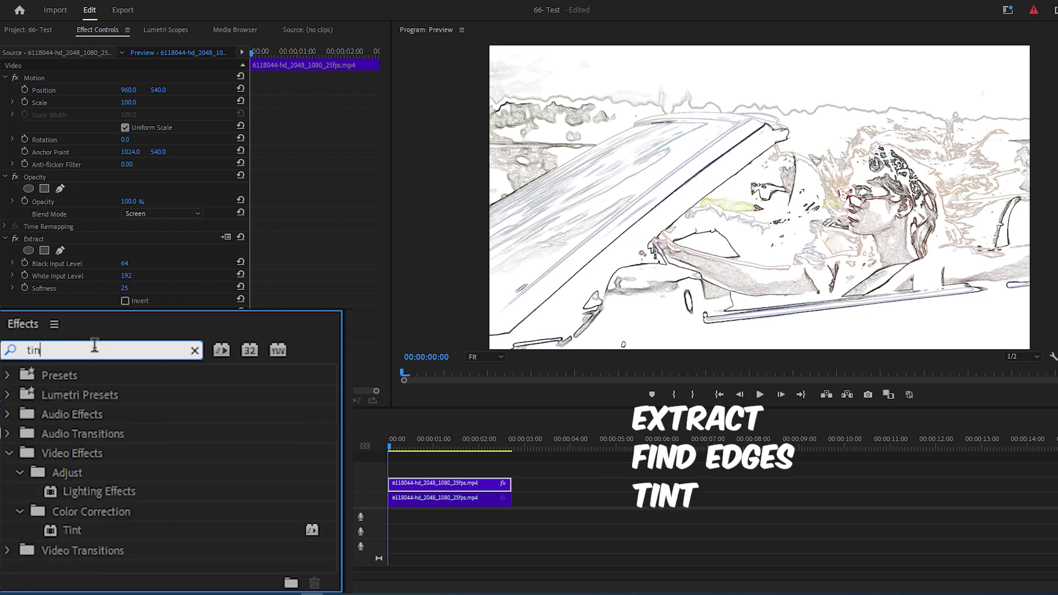
{"action": "type", "text": "t"}
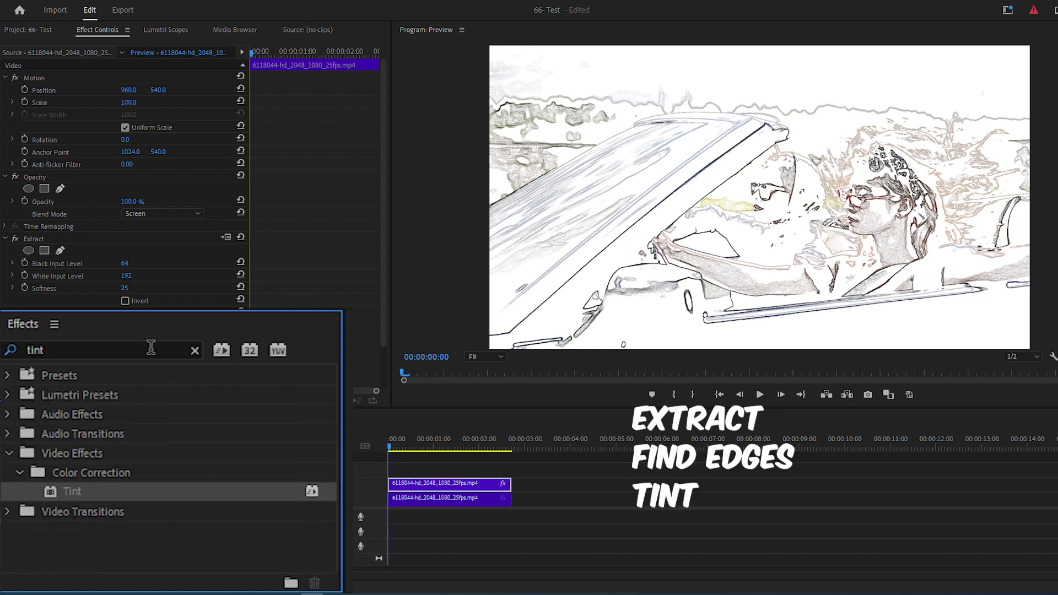
{"action": "left_click", "coordinate": [126, 351]}
{"action": "type", "text": "tu"}
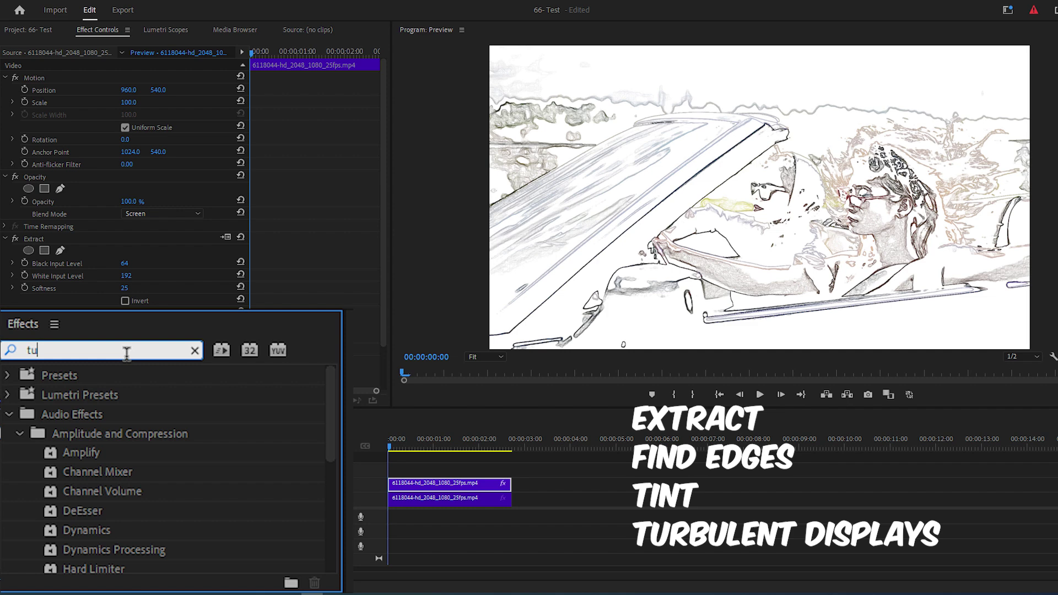
{"action": "type", "text": "rb"}
{"action": "left_click_drag", "start_coordinate": [107, 488], "coordinate": [449, 483]}
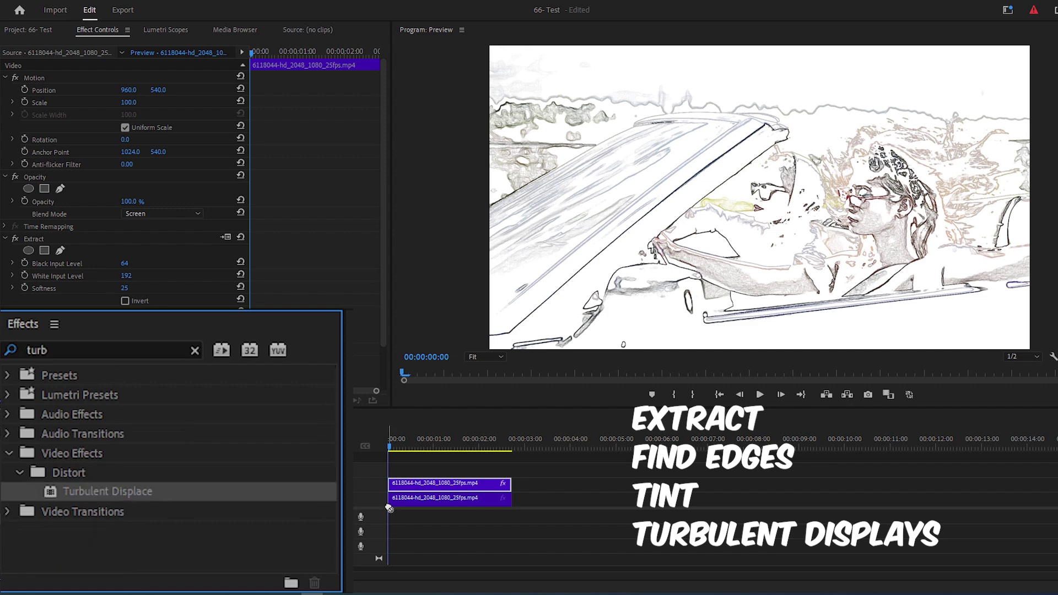
{"action": "left_click", "coordinate": [94, 350]}
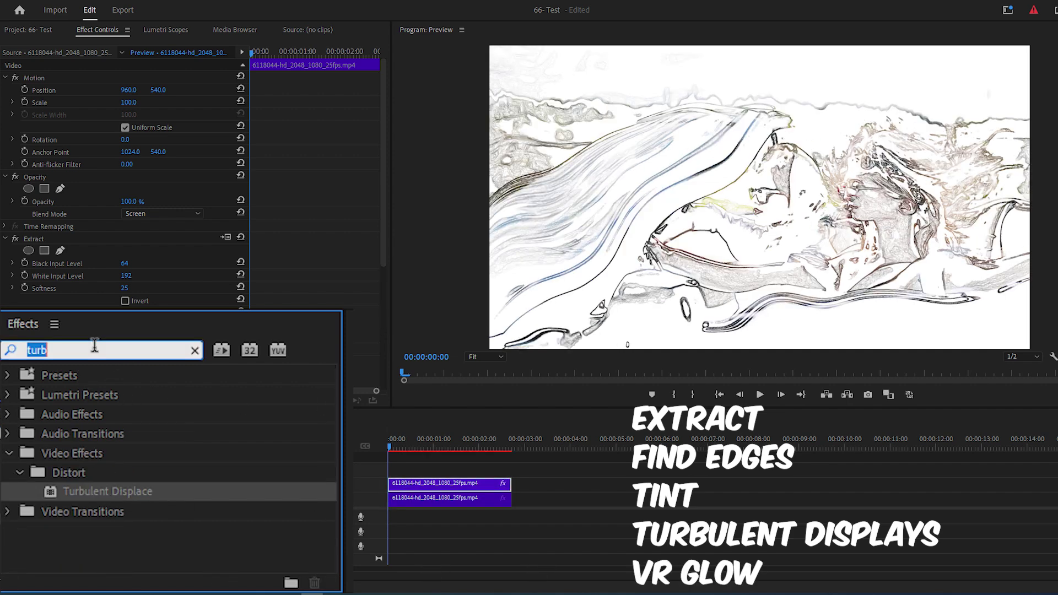
{"action": "type", "text": "vr g"}
{"action": "mouse_move", "coordinate": [113, 532]}
{"action": "left_mouse_down"}
{"action": "mouse_move", "coordinate": [447, 484]}
{"action": "mouse_move", "coordinate": [435, 487]}
{"action": "left_mouse_up"}
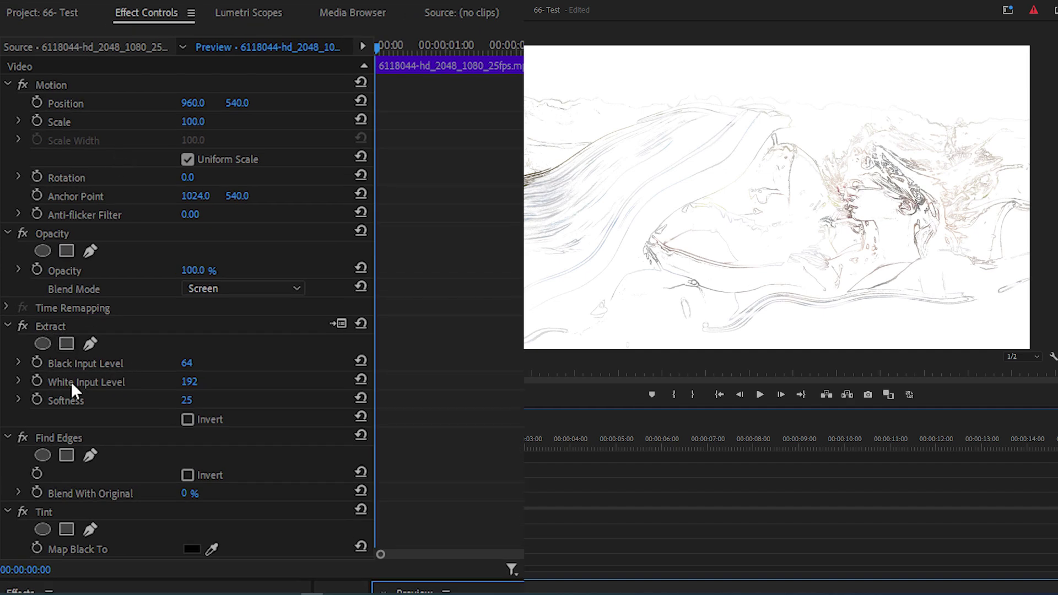
Set Extract's Black Input Level, White Input Level and Softness to 0.
{"action": "left_click", "coordinate": [188, 363]}
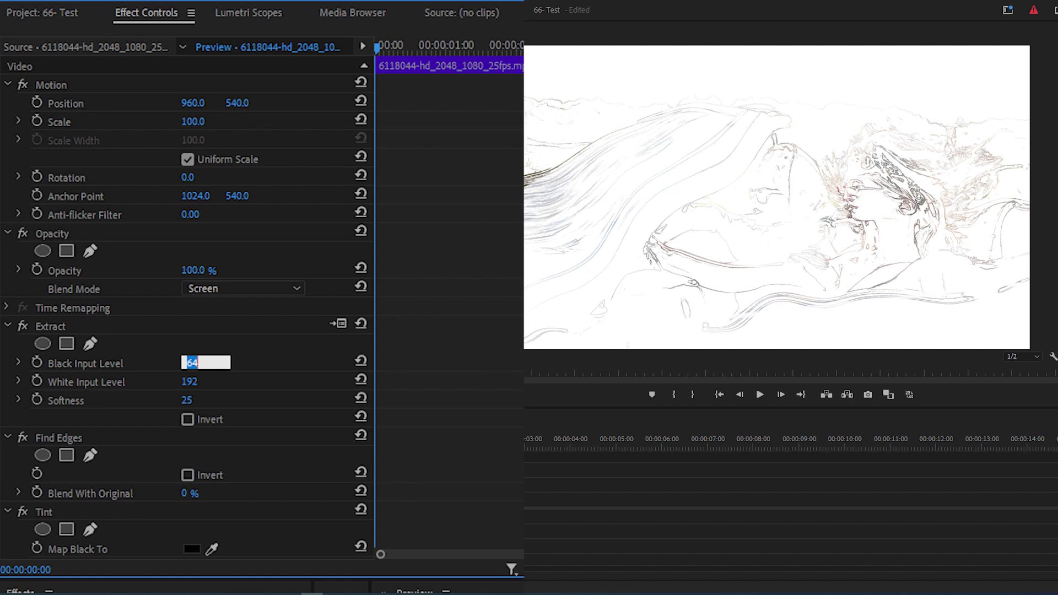
{"action": "type", "text": "0"}
{"action": "key", "text": "Return"}
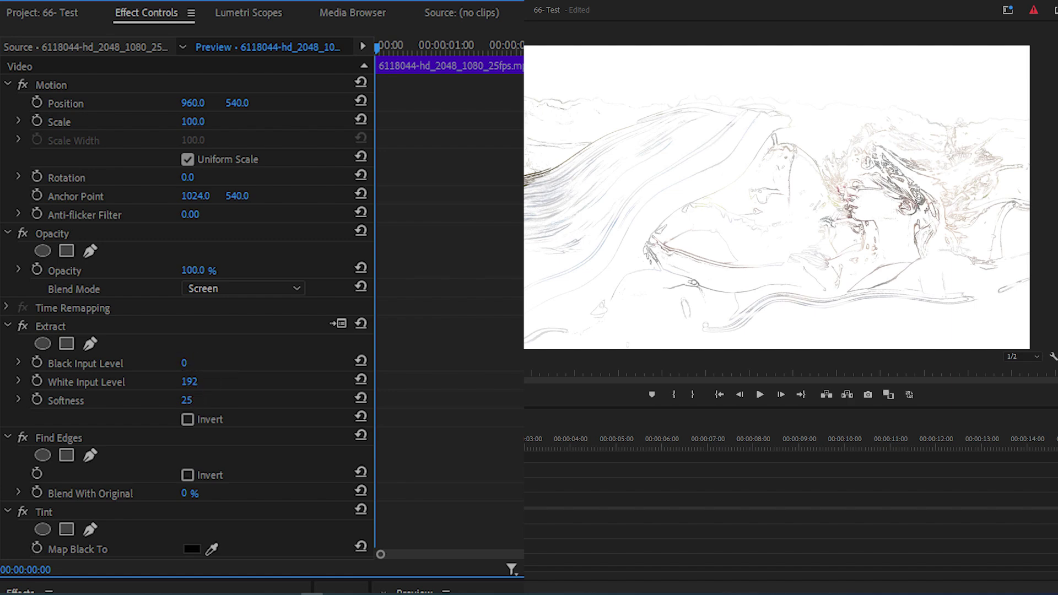
{"action": "type", "text": "0"}
{"action": "left_click", "coordinate": [191, 401]}
{"action": "type", "text": "0"}
{"action": "left_click", "coordinate": [140, 421]}
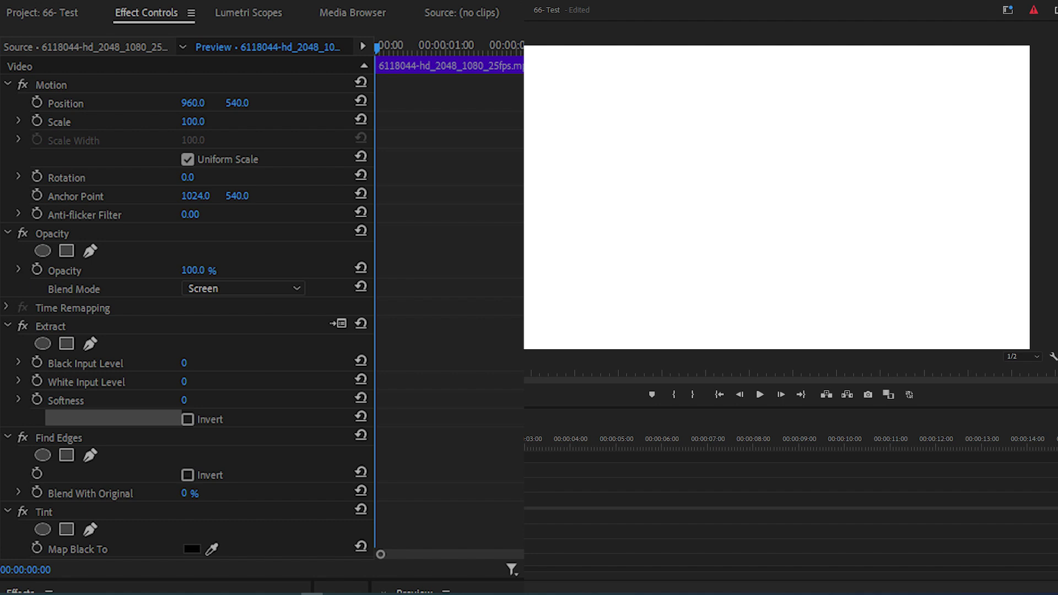
Keyframe Extract's White Input Level from 0 at one second to 200 at about two seconds.
{"action": "key", "text": "shift+Right"}
{"action": "key", "text": "shift+Right"}
{"action": "key", "text": "shift+Right"}
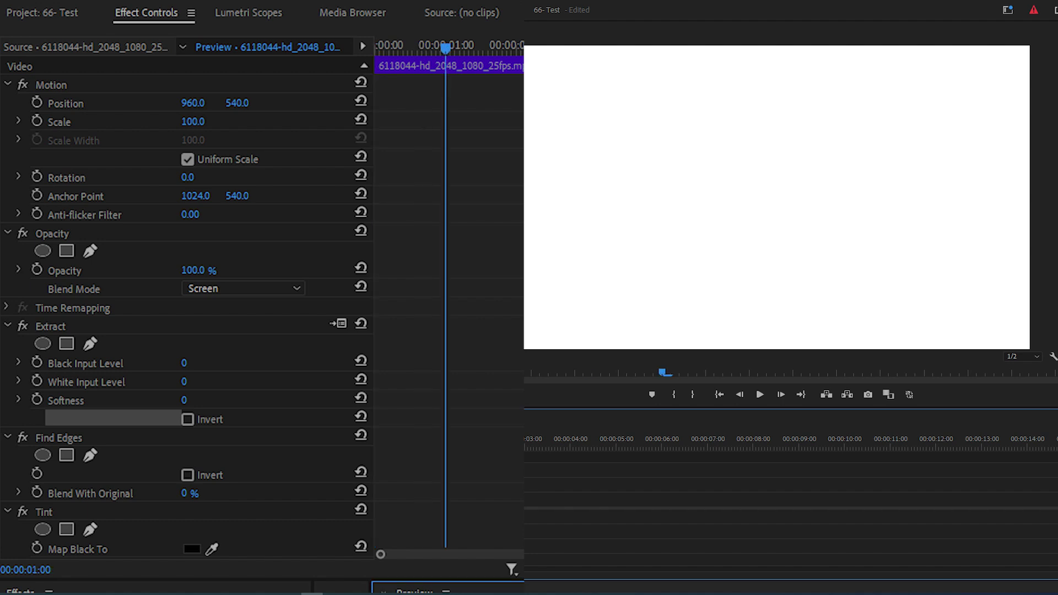
{"action": "left_click", "coordinate": [41, 382]}
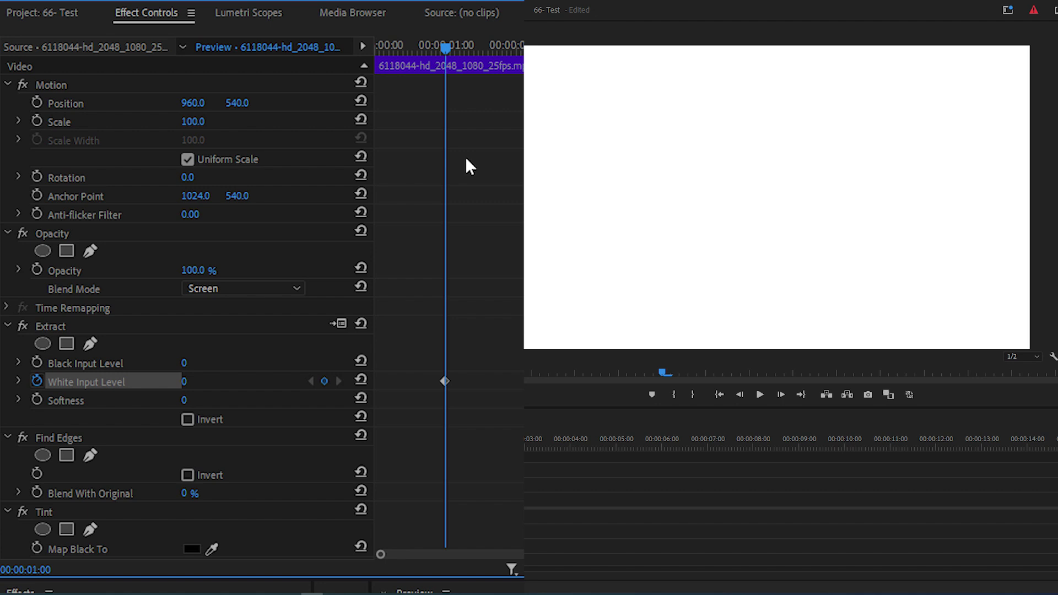
{"action": "mouse_move", "coordinate": [446, 48]}
{"action": "left_mouse_down"}
{"action": "mouse_move", "coordinate": [511, 50]}
{"action": "mouse_move", "coordinate": [518, 63]}
{"action": "left_mouse_up"}
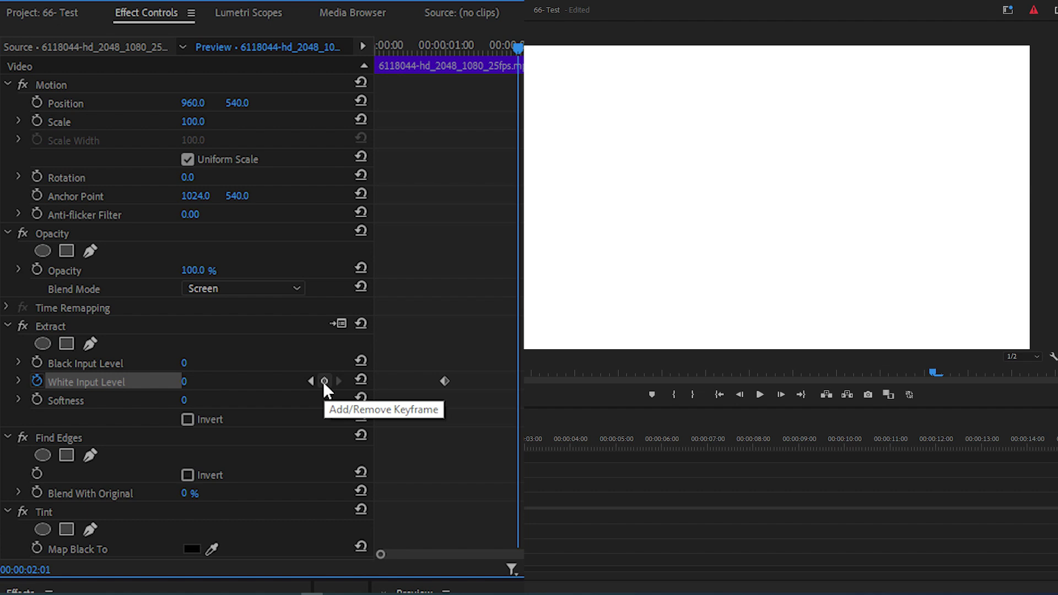
{"action": "left_click", "coordinate": [184, 382]}
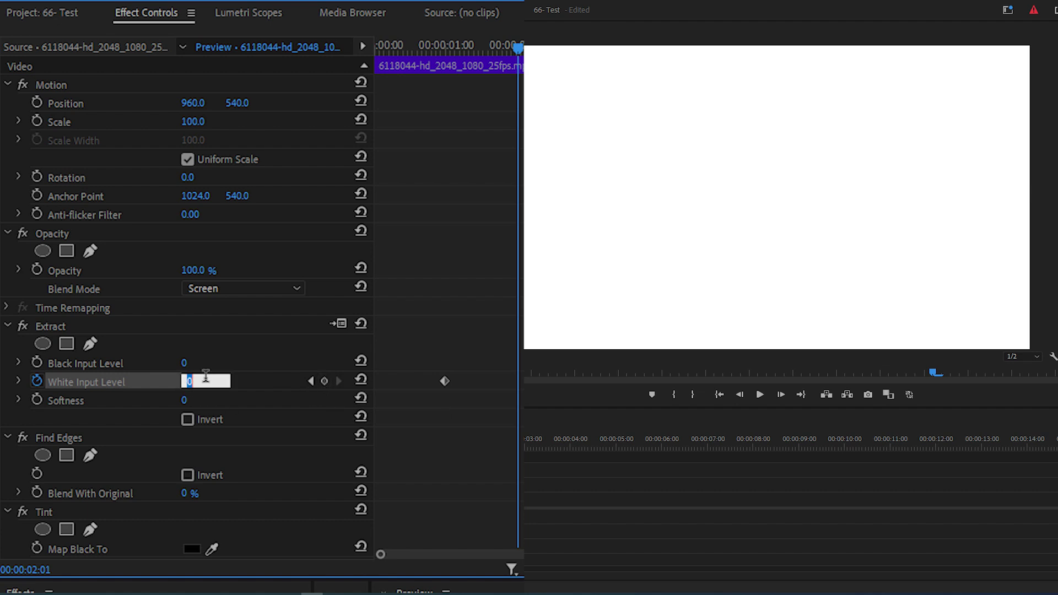
{"action": "type", "text": "200"}
{"action": "key", "text": "Return"}
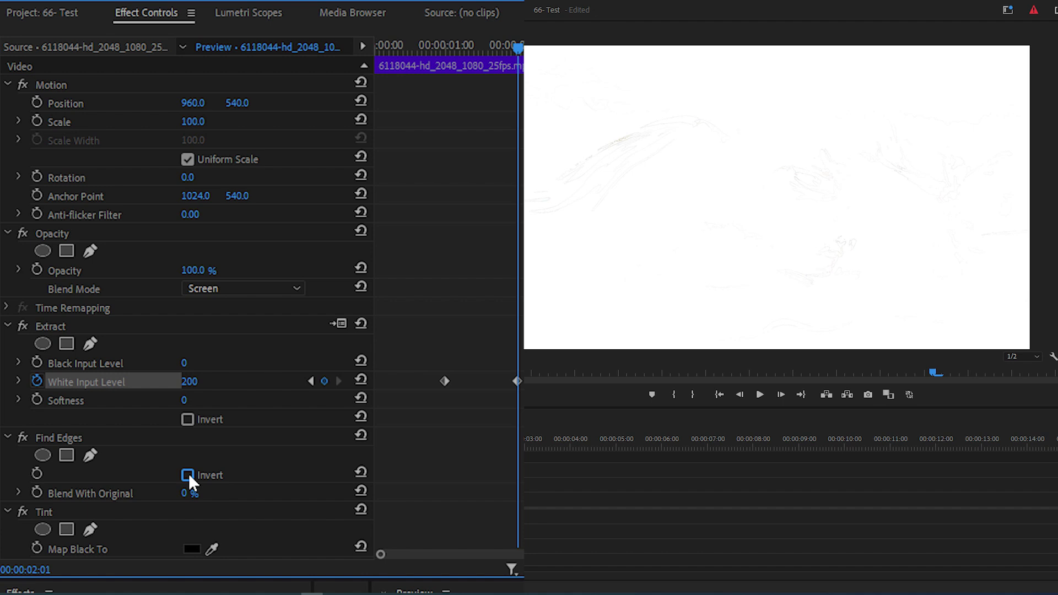
Set Tint's Map White To colour to a saturated cyan.
{"action": "scroll", "coordinate": [256, 448], "scroll_direction": "down", "scroll_amount": 3}
{"action": "scroll", "coordinate": [257, 448], "scroll_direction": "down", "scroll_amount": 3}
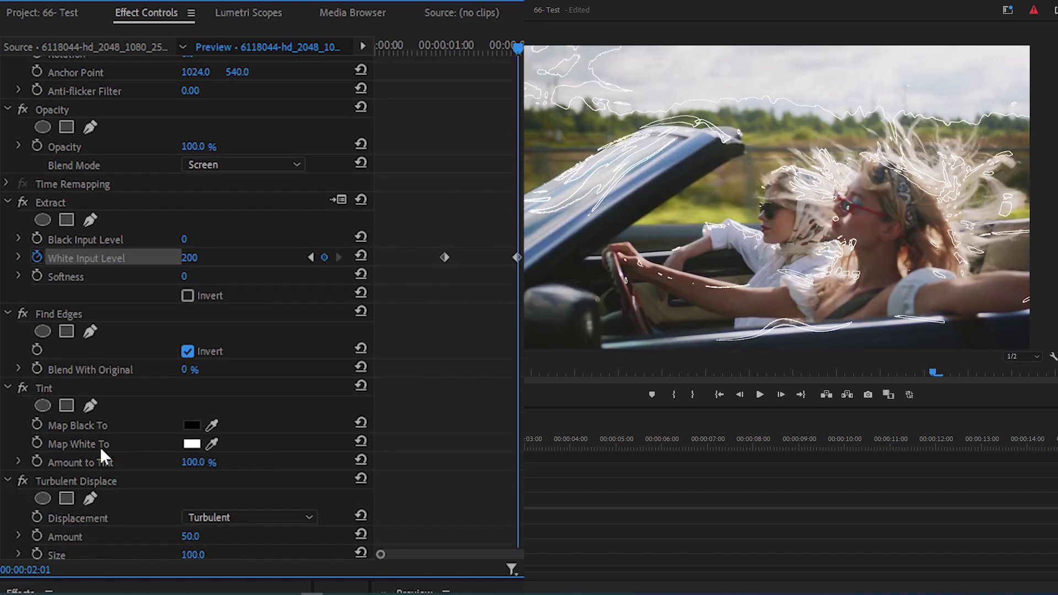
{"action": "left_click", "coordinate": [191, 444]}
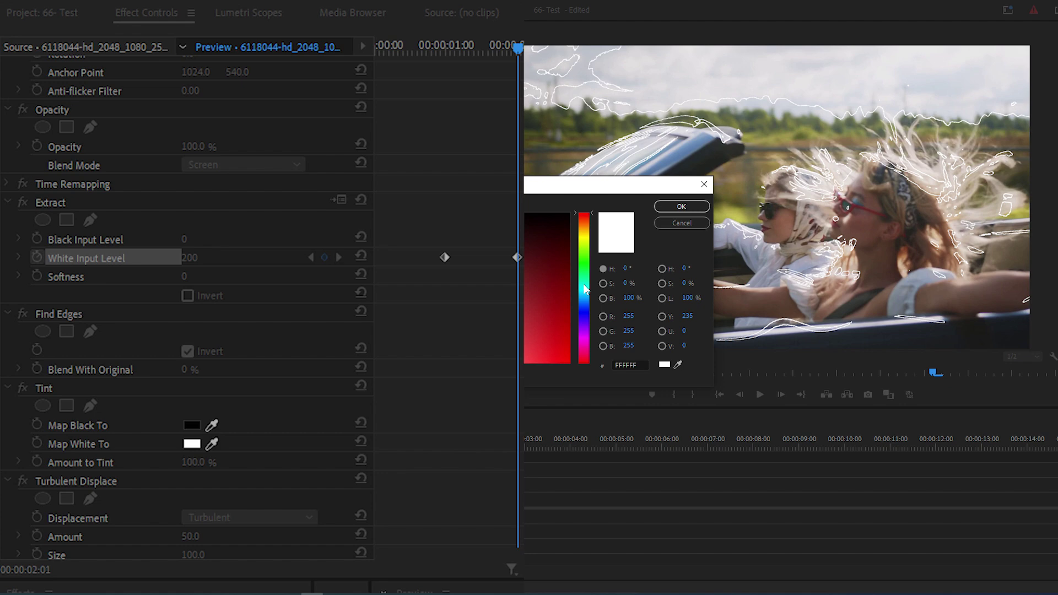
{"action": "left_click", "coordinate": [580, 290]}
{"action": "left_click", "coordinate": [564, 350]}
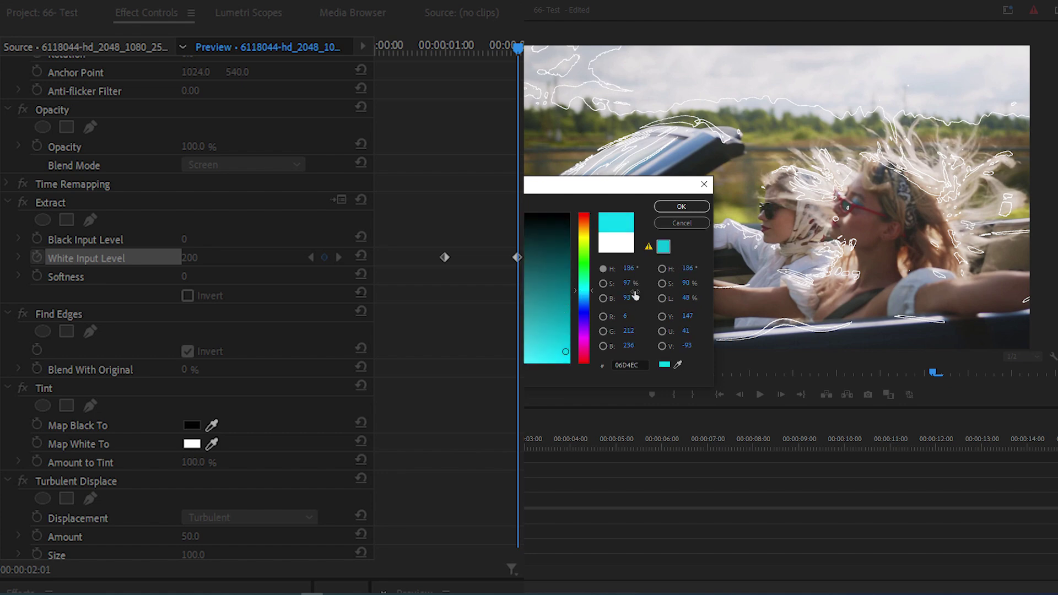
{"action": "left_click", "coordinate": [688, 208]}
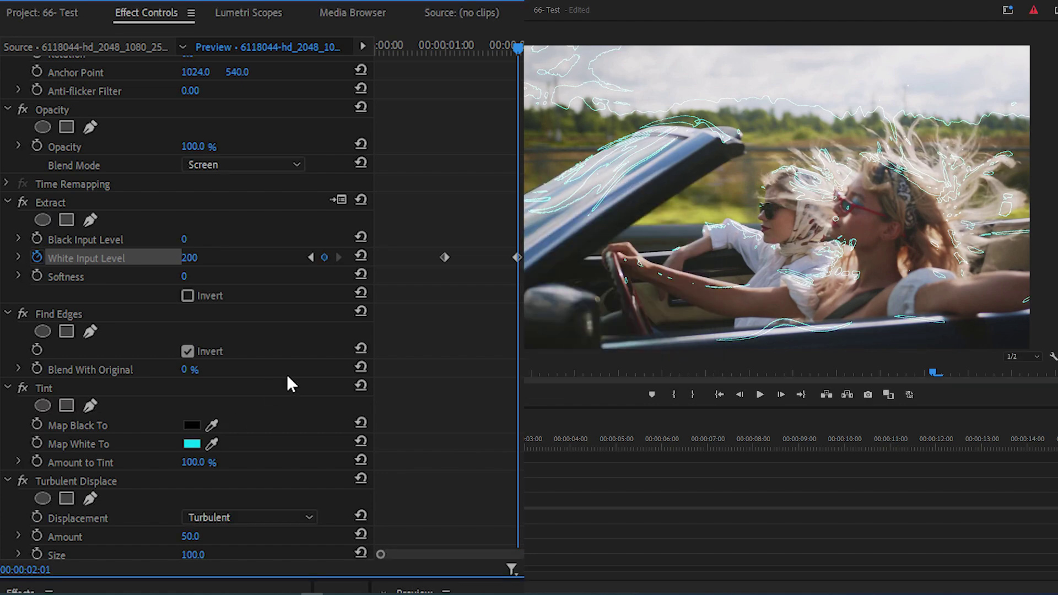
Give Turbulent Displace Amount 100, Size 40 and High antialiasing quality.
{"action": "scroll", "coordinate": [290, 384], "scroll_direction": "down", "scroll_amount": 2}
{"action": "scroll", "coordinate": [290, 384], "scroll_direction": "down", "scroll_amount": 2}
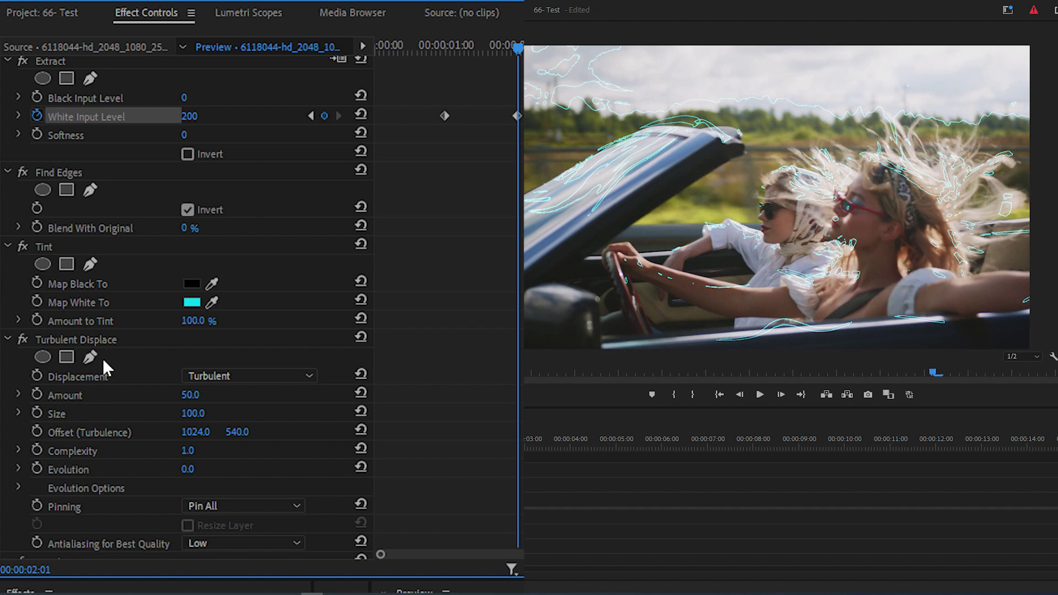
{"action": "left_click", "coordinate": [190, 395]}
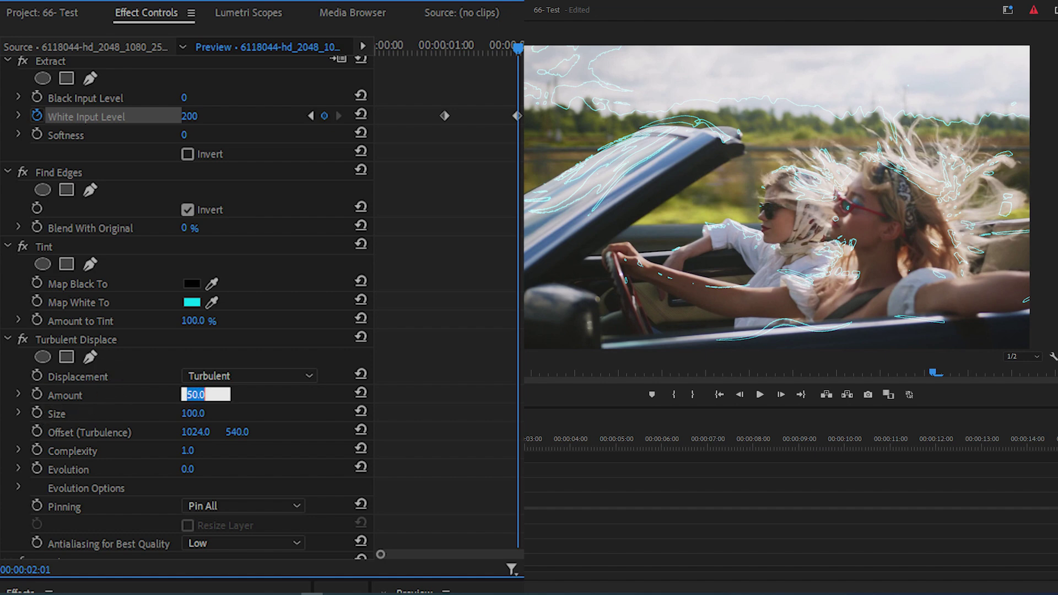
{"action": "type", "text": "100"}
{"action": "key", "text": "Return"}
{"action": "left_click", "coordinate": [198, 413]}
{"action": "type", "text": "40"}
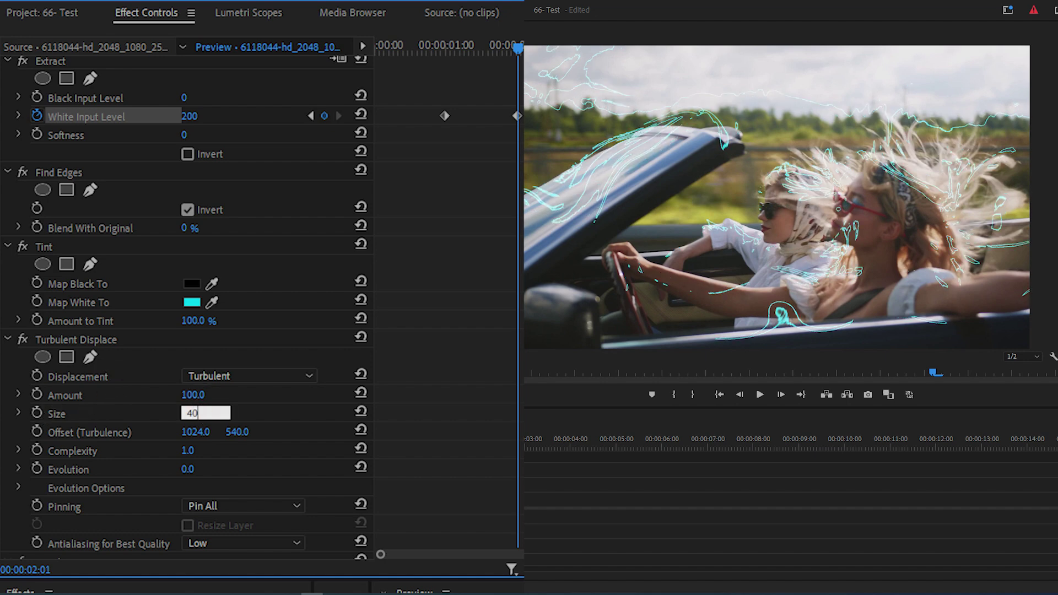
{"action": "key", "text": "Return"}
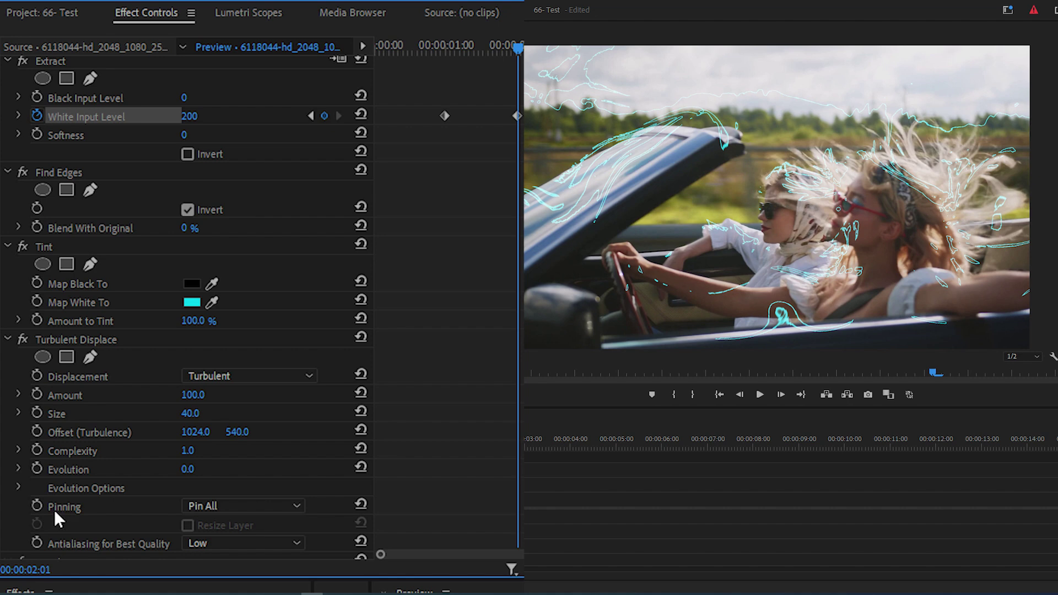
{"action": "left_click", "coordinate": [199, 541]}
{"action": "left_click", "coordinate": [225, 572]}
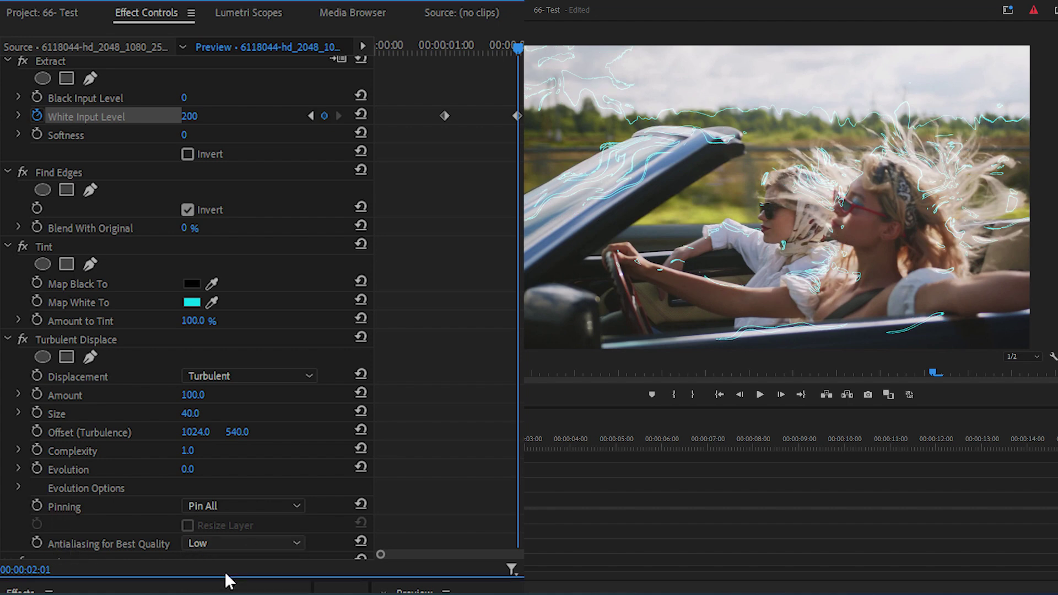
Set VR Glow Luma Threshold 0.5, Radius 30, Brightness 4 and Saturation 10.
{"action": "scroll", "coordinate": [339, 396], "scroll_direction": "down", "scroll_amount": 4}
{"action": "scroll", "coordinate": [339, 396], "scroll_direction": "down", "scroll_amount": 1}
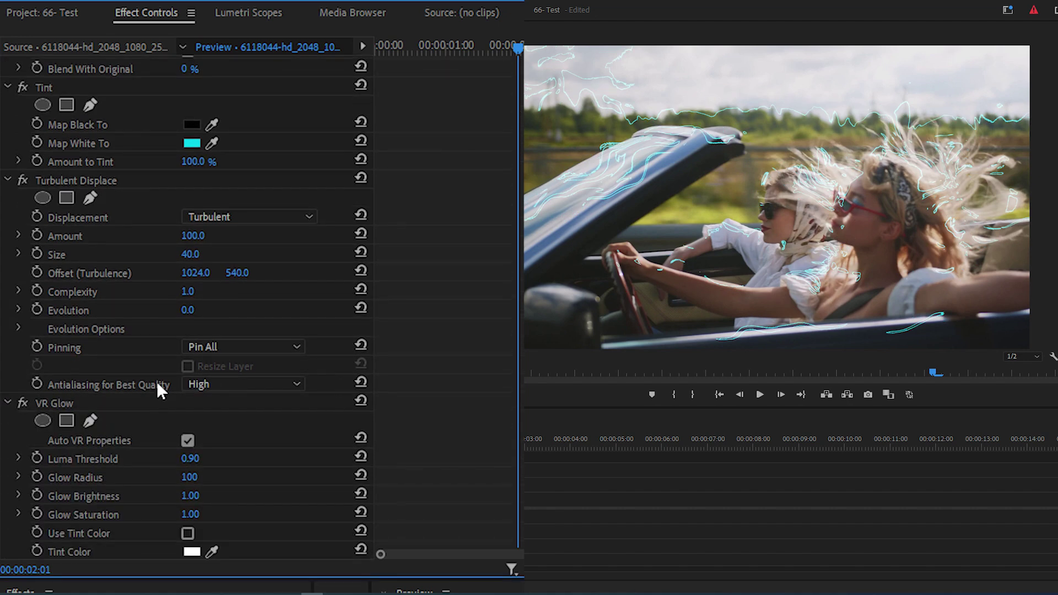
{"action": "scroll", "coordinate": [267, 419], "scroll_direction": "down", "scroll_amount": 1}
{"action": "scroll", "coordinate": [214, 397], "scroll_direction": "down", "scroll_amount": 1}
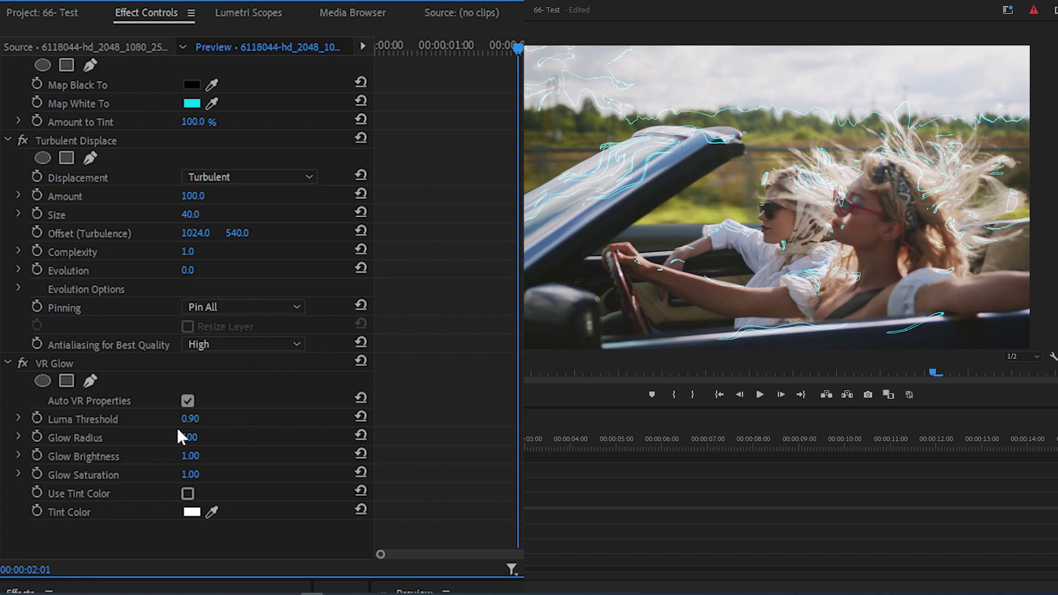
{"action": "left_click", "coordinate": [190, 419]}
{"action": "type", "text": "0.5"}
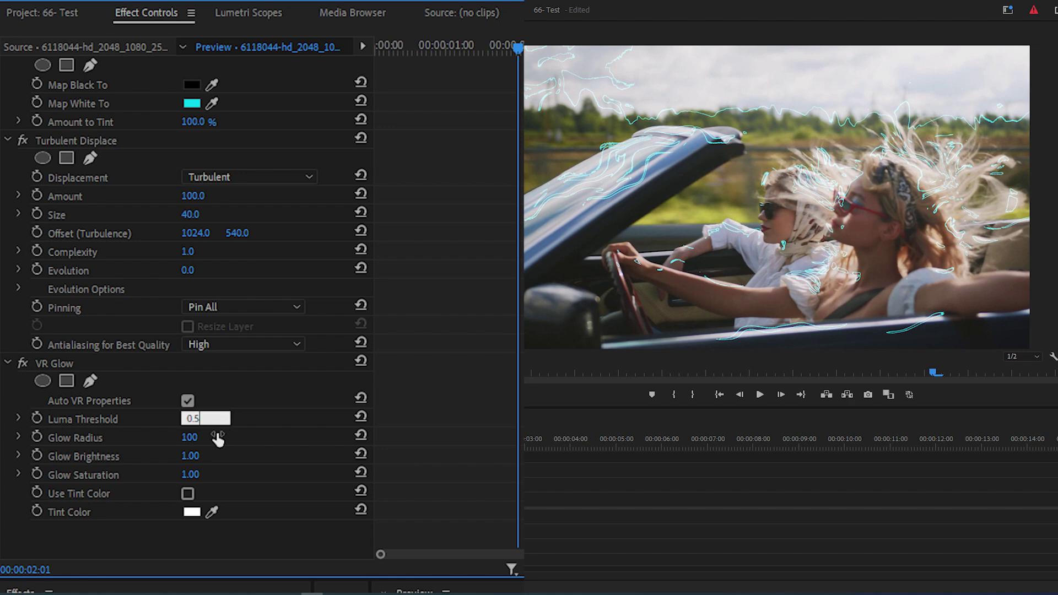
{"action": "left_click", "coordinate": [196, 437]}
{"action": "type", "text": "30"}
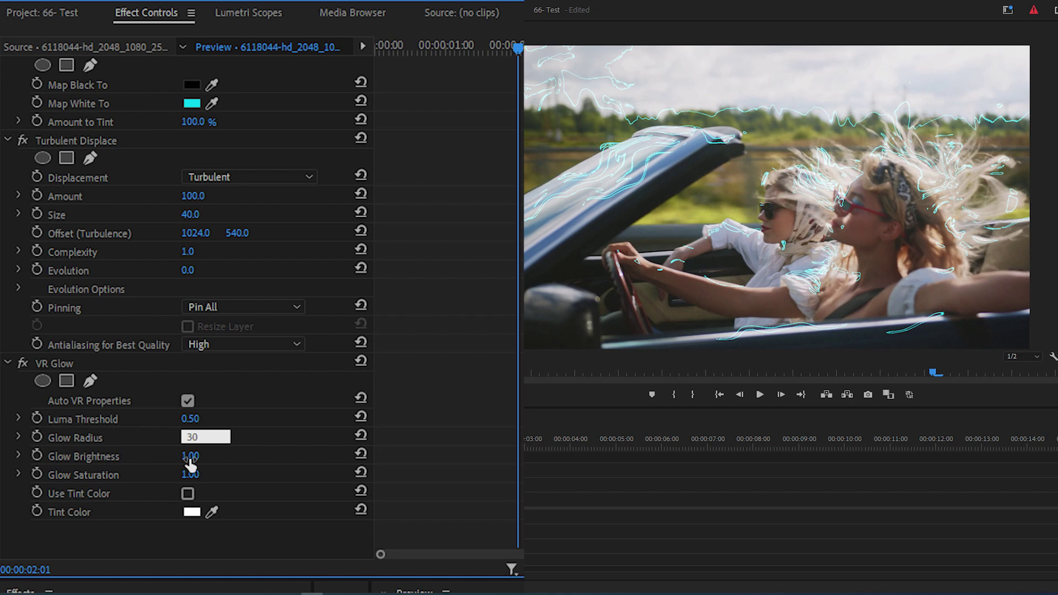
{"action": "left_click", "coordinate": [190, 456]}
{"action": "type", "text": "4"}
{"action": "key", "text": "Return"}
{"action": "left_click", "coordinate": [190, 474]}
{"action": "type", "text": "1"}
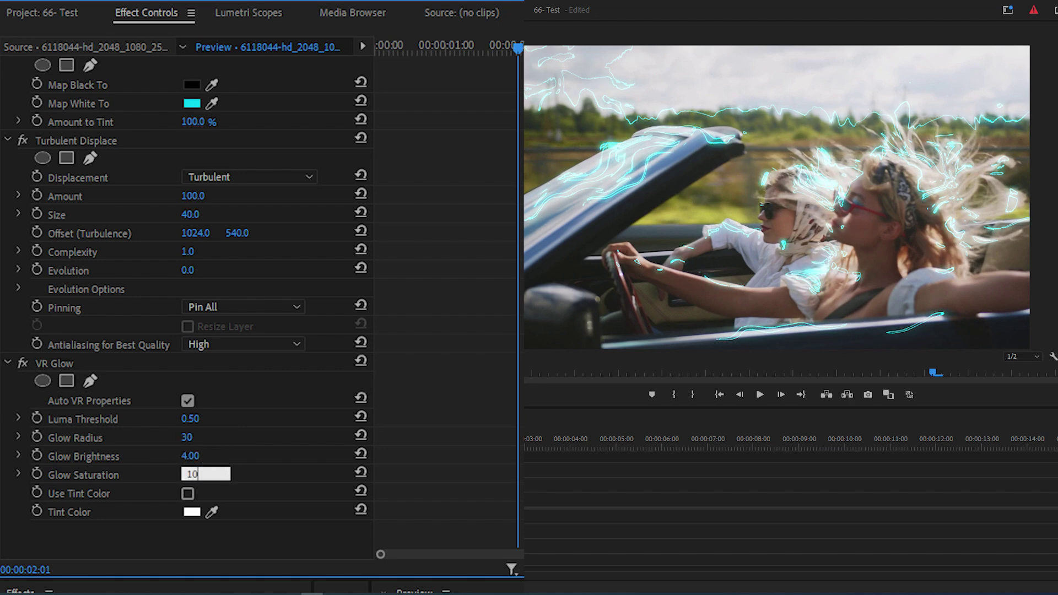
{"action": "type", "text": "0"}
{"action": "key", "text": "Return"}
Enable VR Glow's tint colour and set it to a saturated red.
{"action": "left_click", "coordinate": [187, 493]}
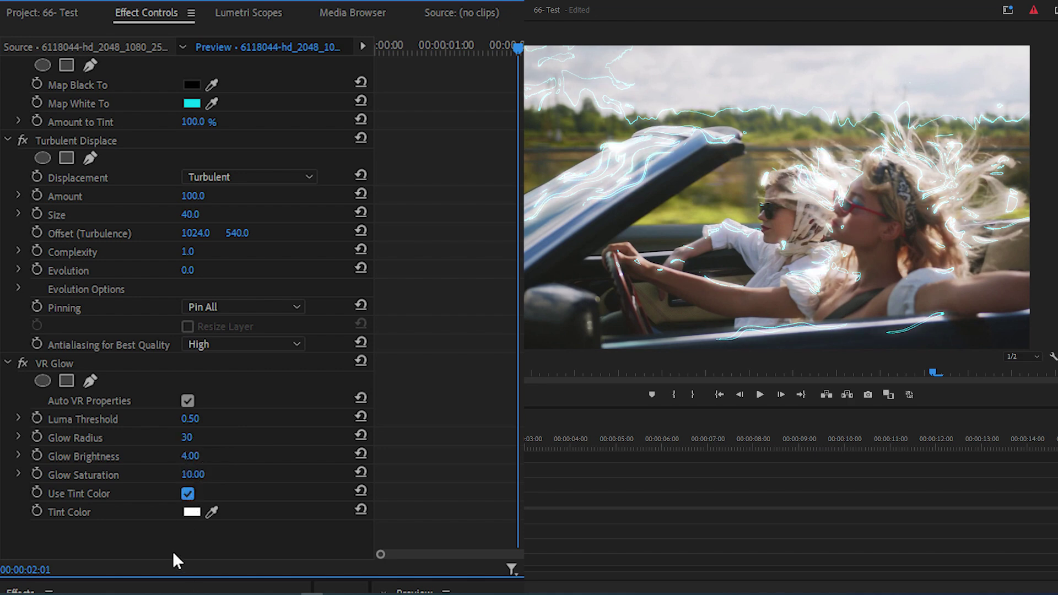
{"action": "left_click", "coordinate": [192, 513]}
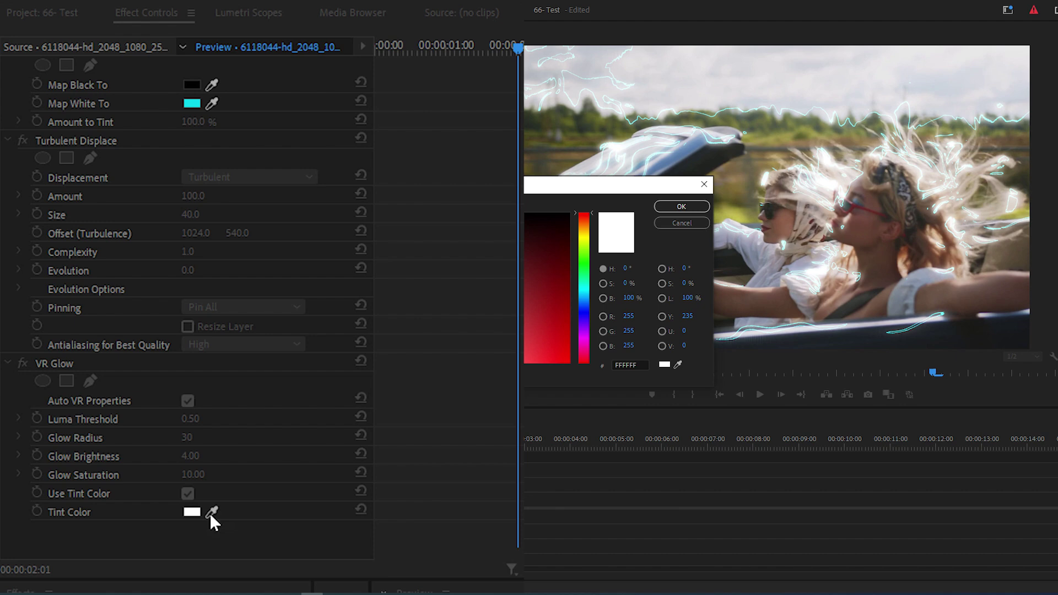
{"action": "left_click", "coordinate": [583, 289]}
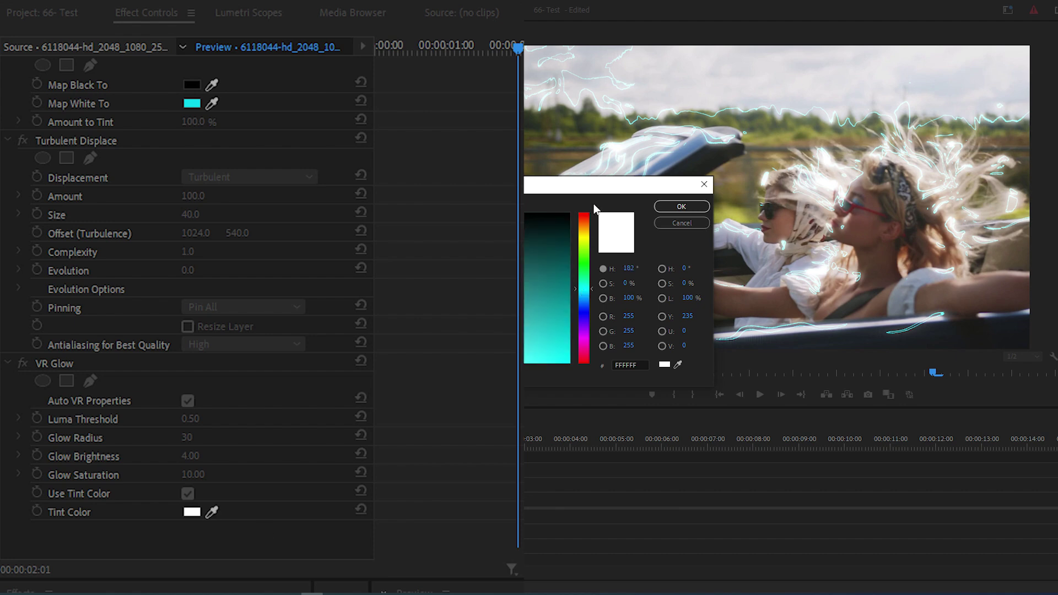
{"action": "left_click_drag", "start_coordinate": [583, 238], "coordinate": [587, 211]}
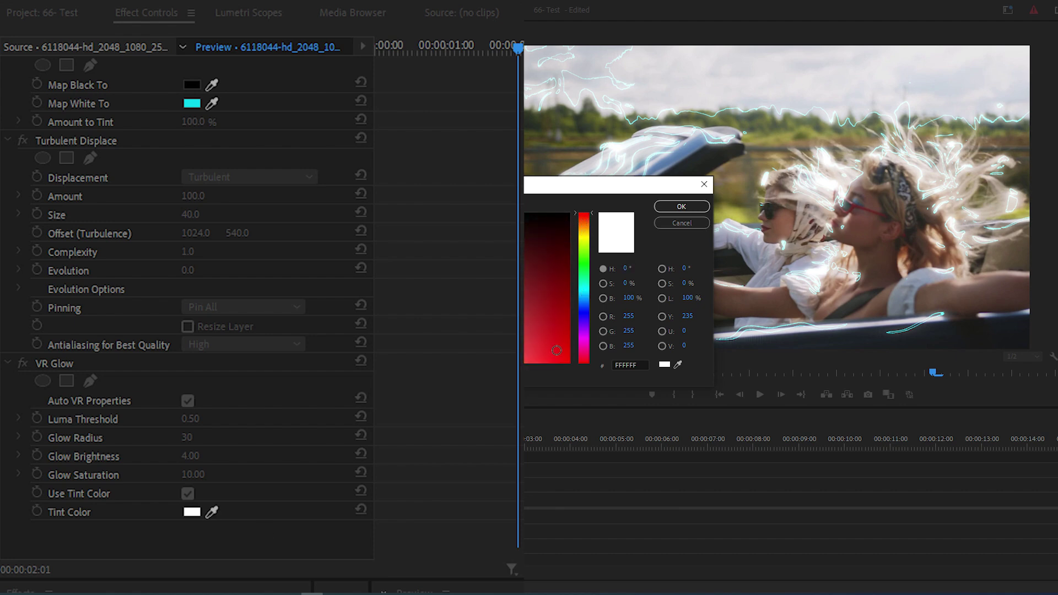
{"action": "left_click", "coordinate": [556, 350]}
{"action": "left_click", "coordinate": [682, 206]}
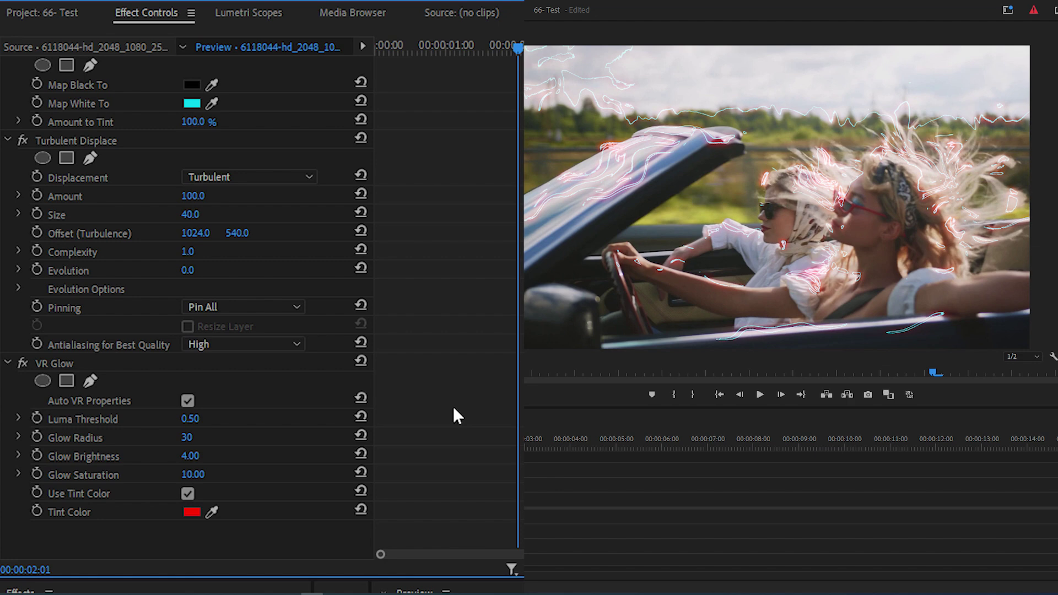
Keyframe the V2 clip's Opacity at 100% at 00:00:01:16 and 0% at 00:00:02:01.
{"action": "scroll", "coordinate": [433, 475], "scroll_direction": "up", "scroll_amount": 5}
{"action": "scroll", "coordinate": [435, 474], "scroll_direction": "up", "scroll_amount": 3}
{"action": "scroll", "coordinate": [438, 472], "scroll_direction": "up", "scroll_amount": 3}
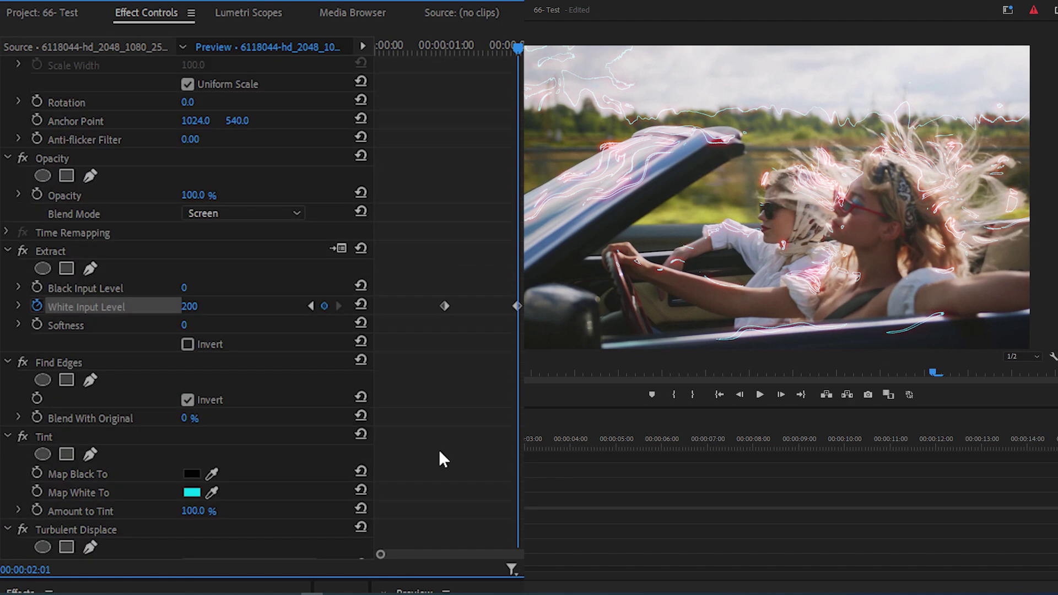
{"action": "scroll", "coordinate": [439, 473], "scroll_direction": "up", "scroll_amount": 2}
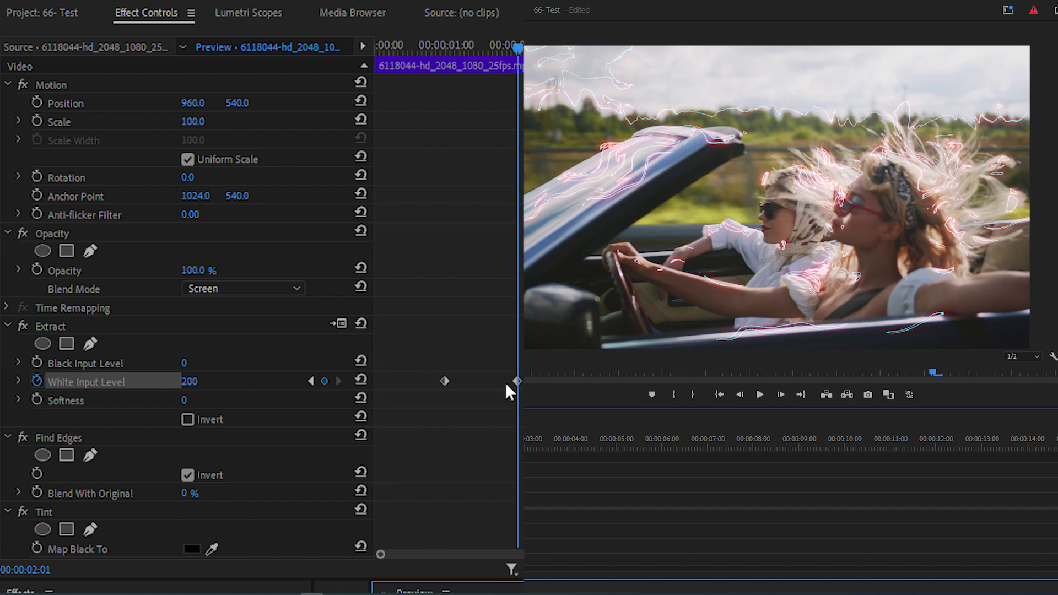
{"action": "key", "text": "shift+Left"}
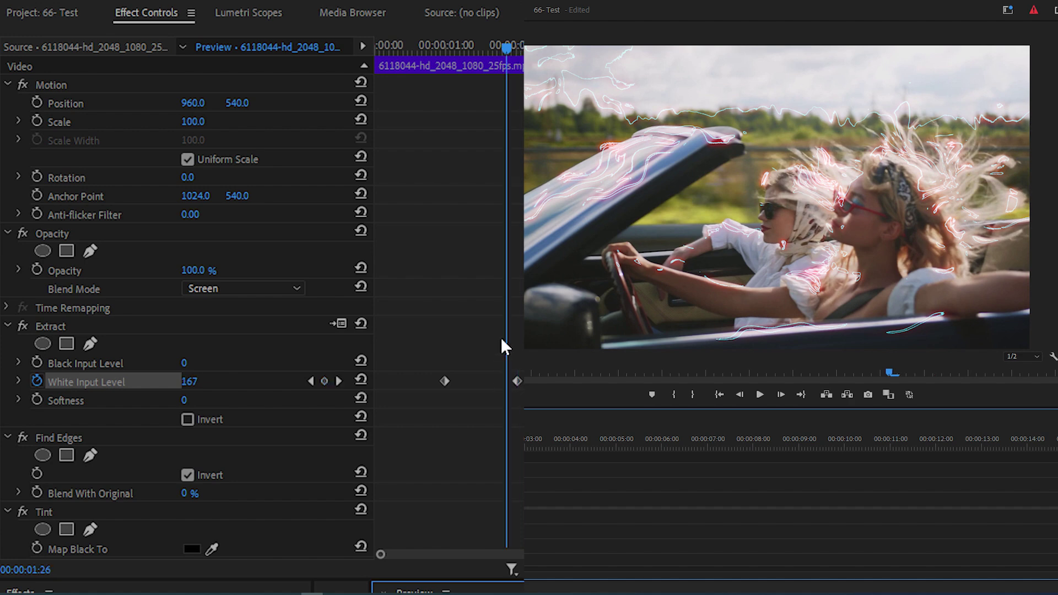
{"action": "key", "text": "shift+Left"}
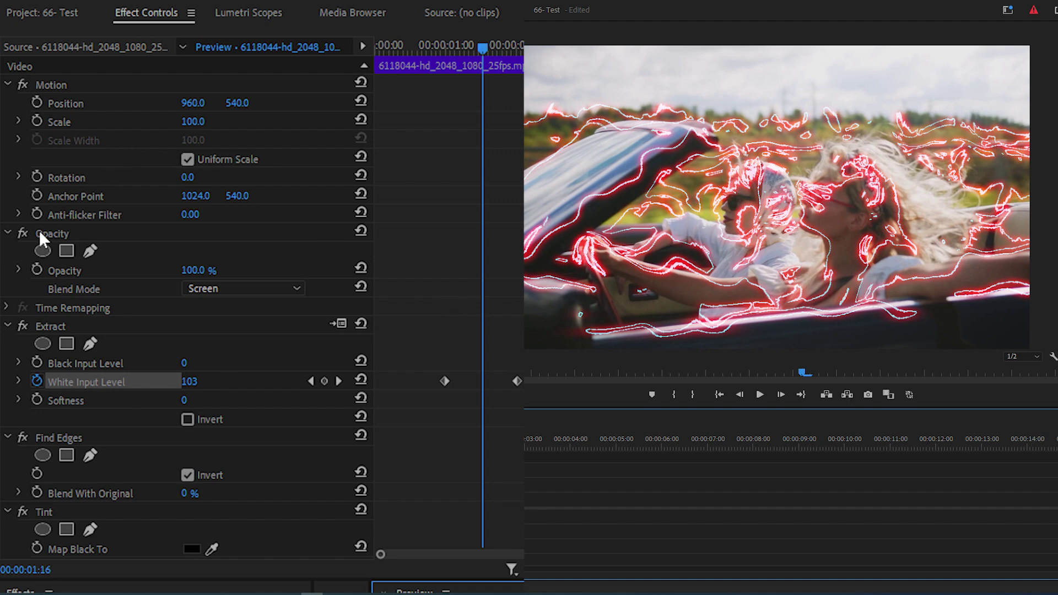
{"action": "left_click", "coordinate": [38, 267]}
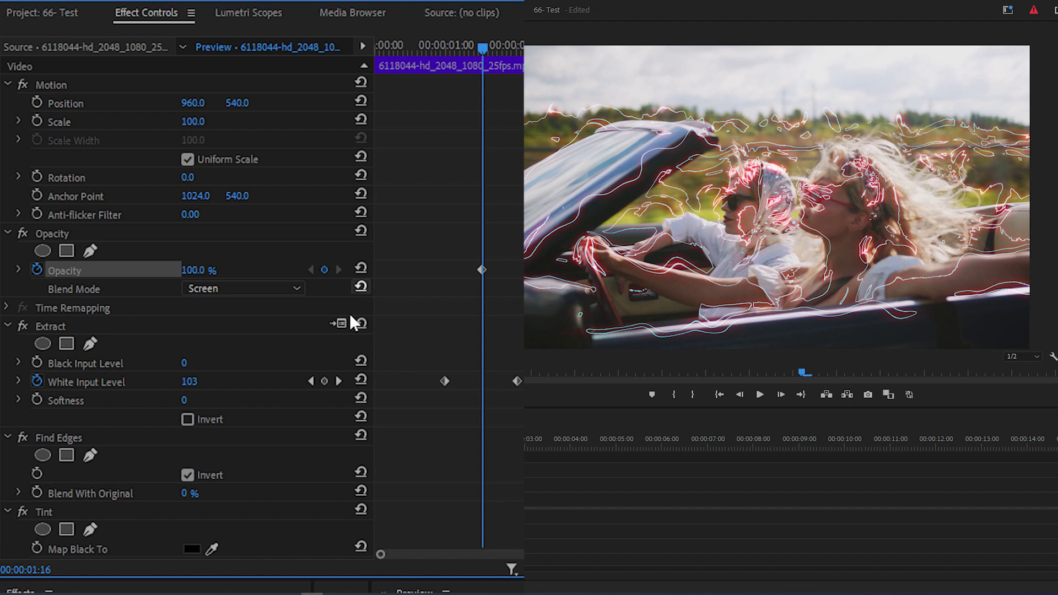
{"action": "left_click", "coordinate": [339, 381]}
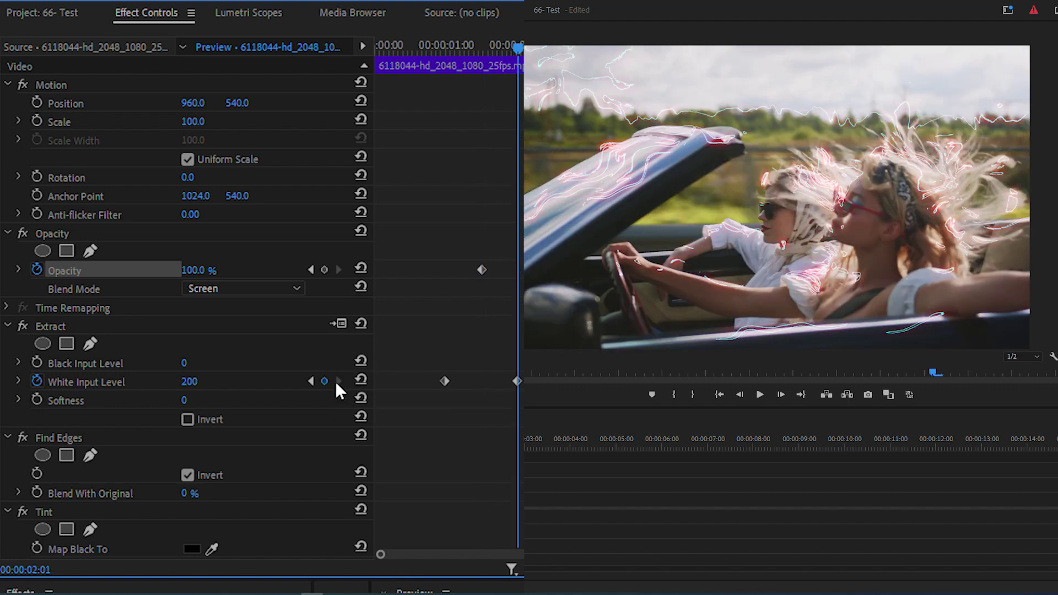
{"action": "left_click", "coordinate": [199, 270]}
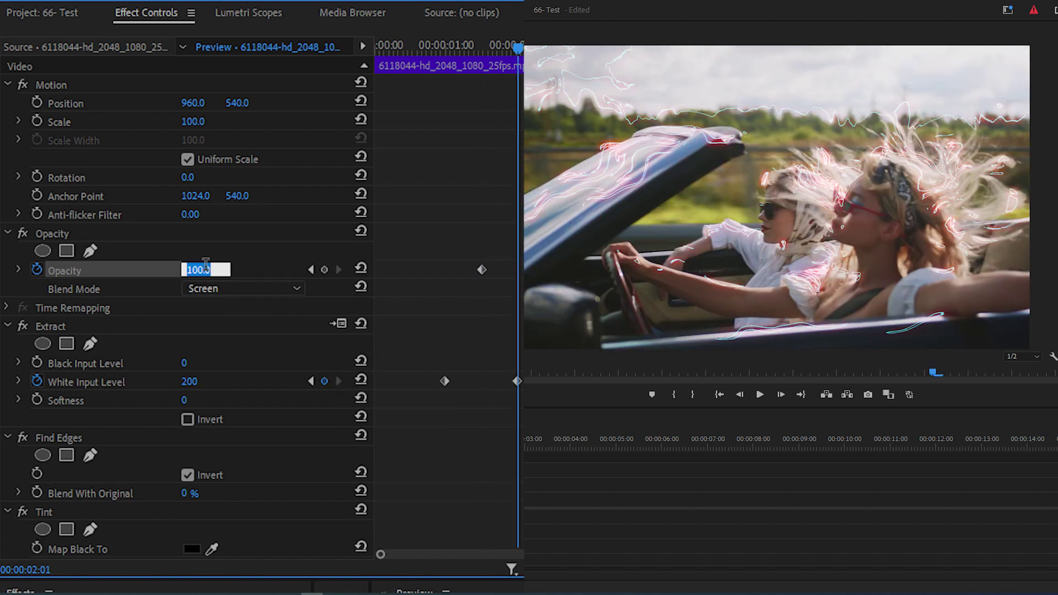
{"action": "type", "text": "0"}
{"action": "key", "text": "Return"}
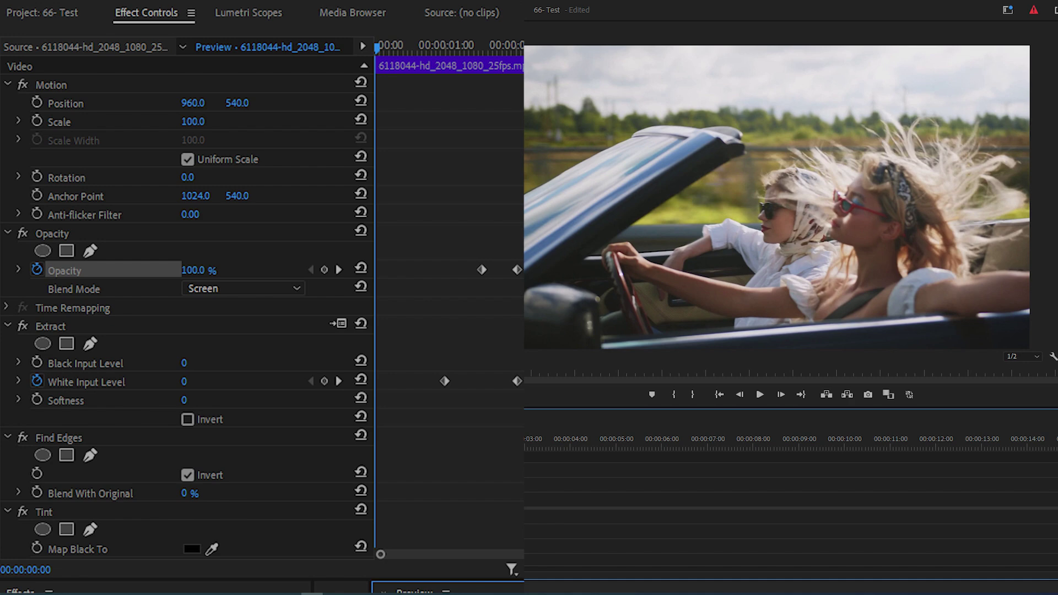
Play back the glowing edge effect, then render the work area.
{"action": "key", "text": "space"}
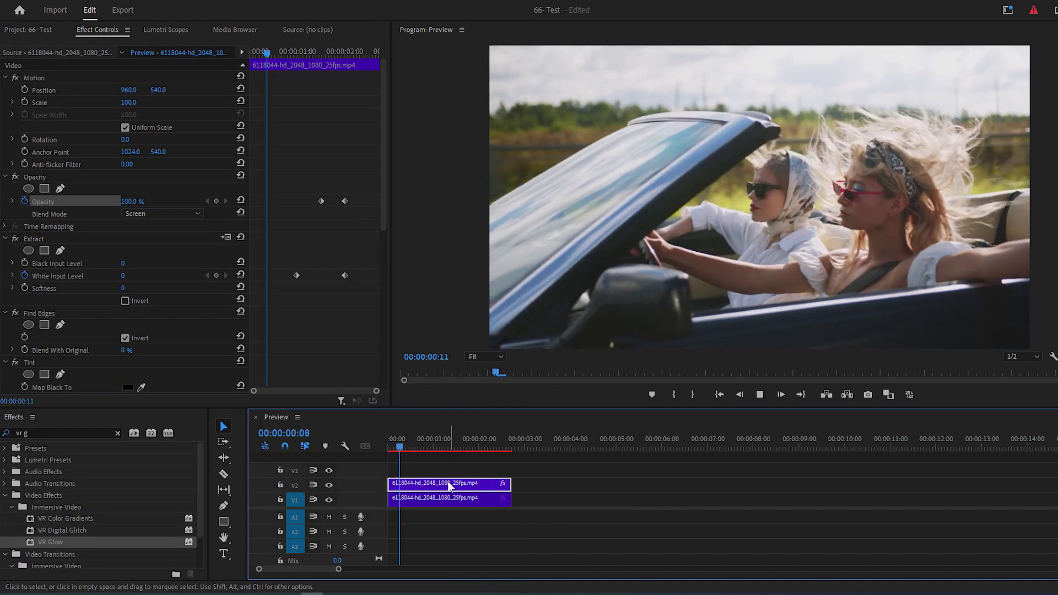
{"action": "key", "text": "space"}
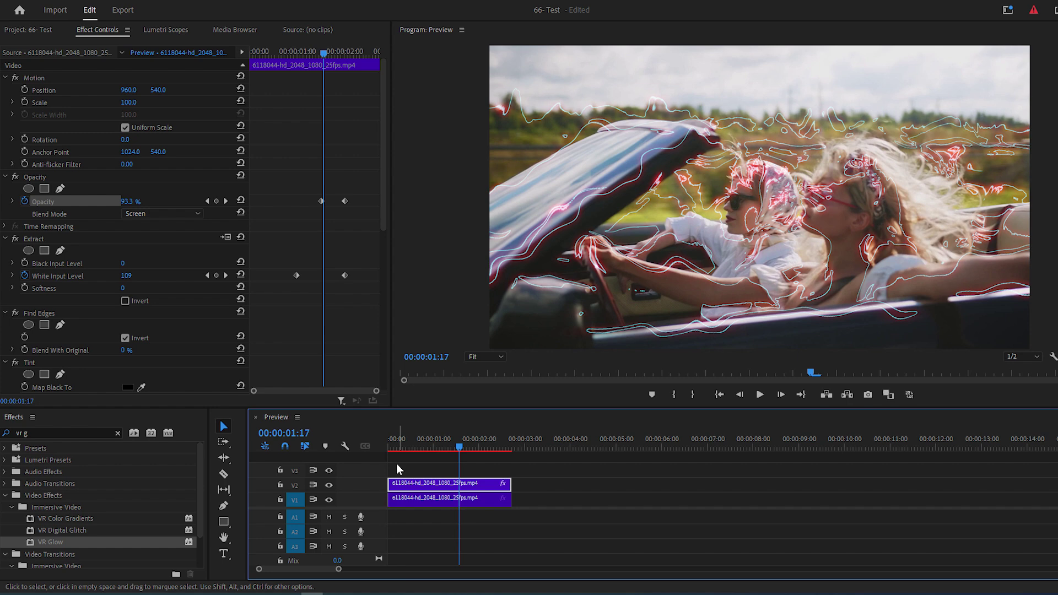
{"action": "key", "text": "Return"}
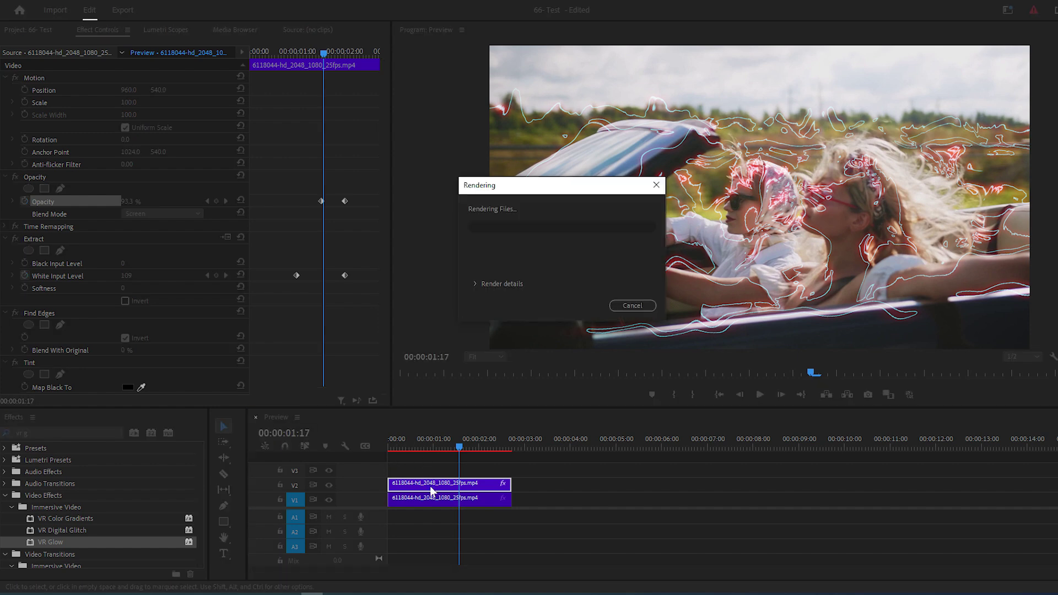